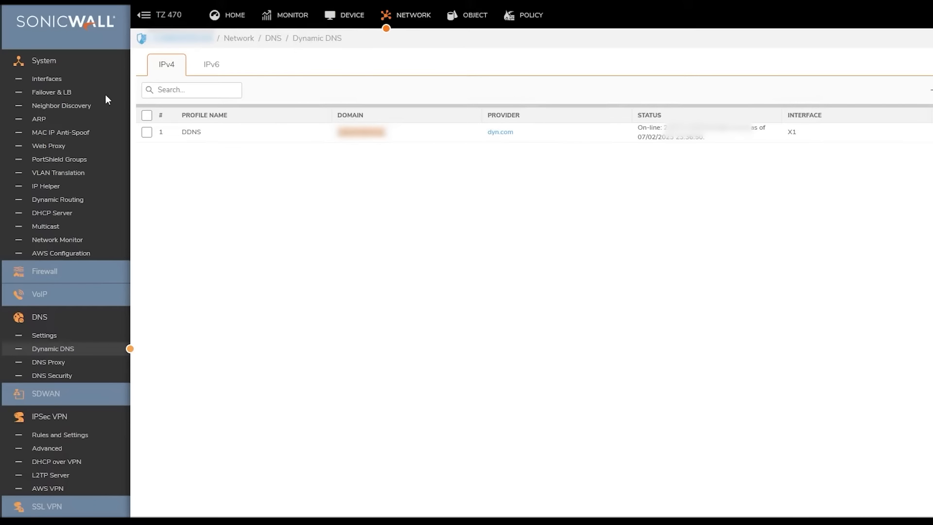
Step: Go to SonicOS's IPsec VPN Rules and Settings page to reach the Configuration Guide
click(60, 434)
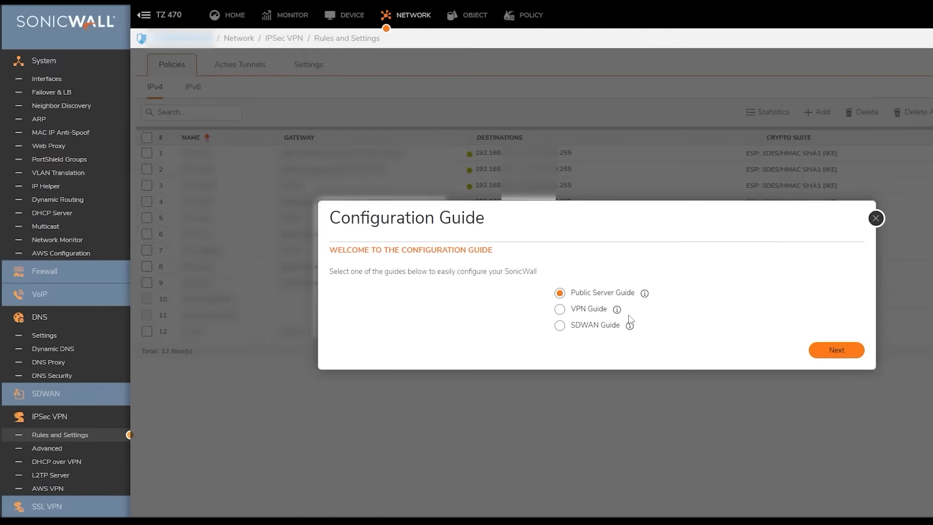
Step: Start the VPN Guide and choose a site-to-site policy
click(560, 309)
click(833, 351)
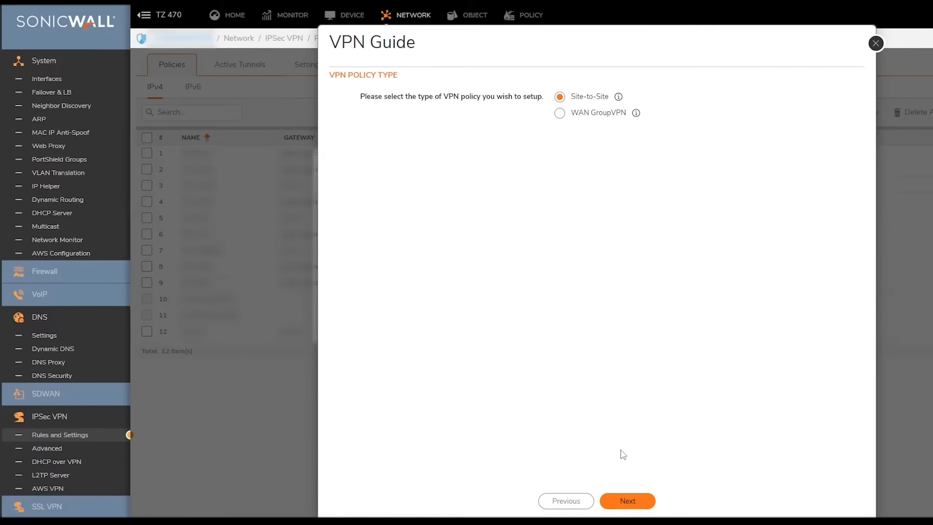
click(631, 501)
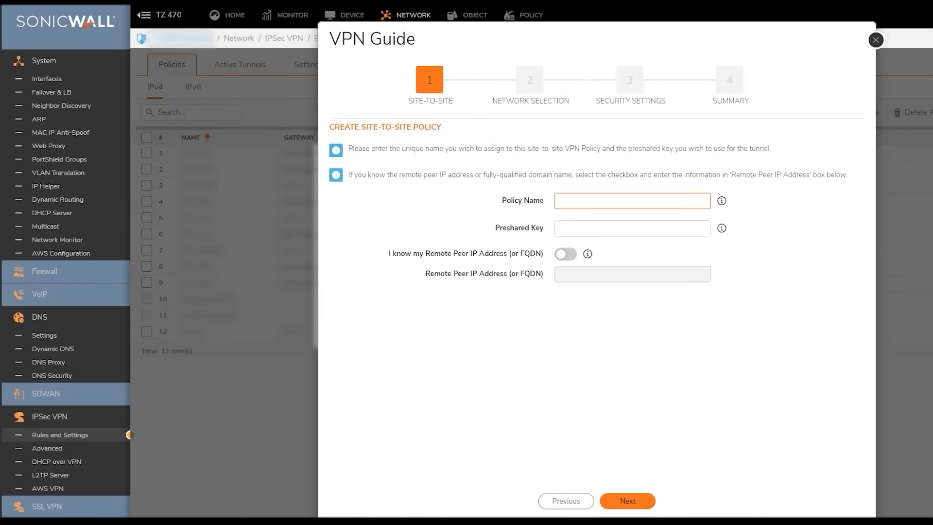
Step: Name the policy PPL_ZCC and enter the preshared key
click(633, 201)
text(PPL_ZCC)
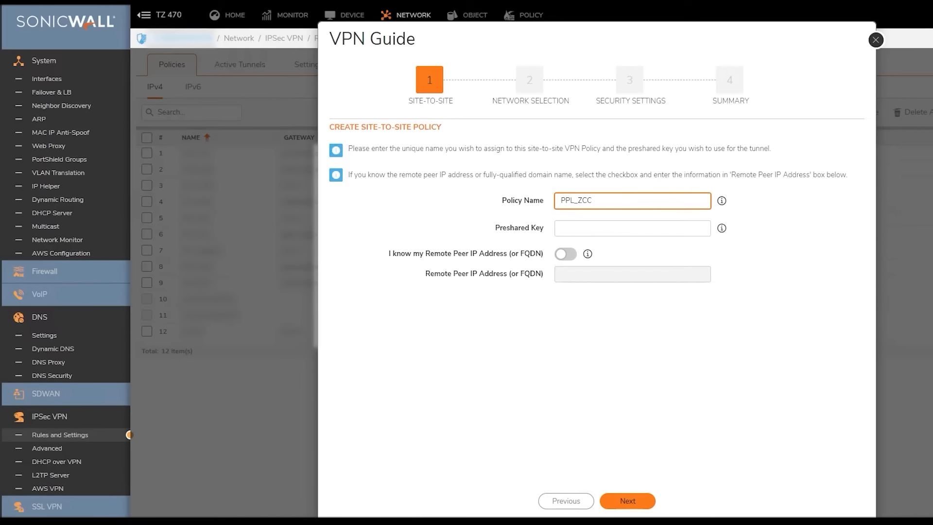
click(636, 227)
text(*)
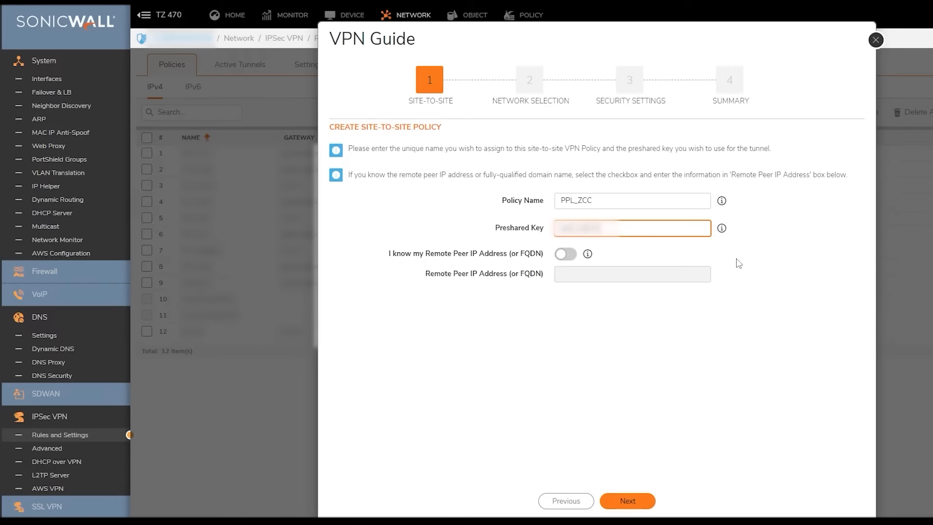
Step: Mark the remote peer IP as known and enter the peer's fortiddns.com address
click(566, 253)
click(581, 274)
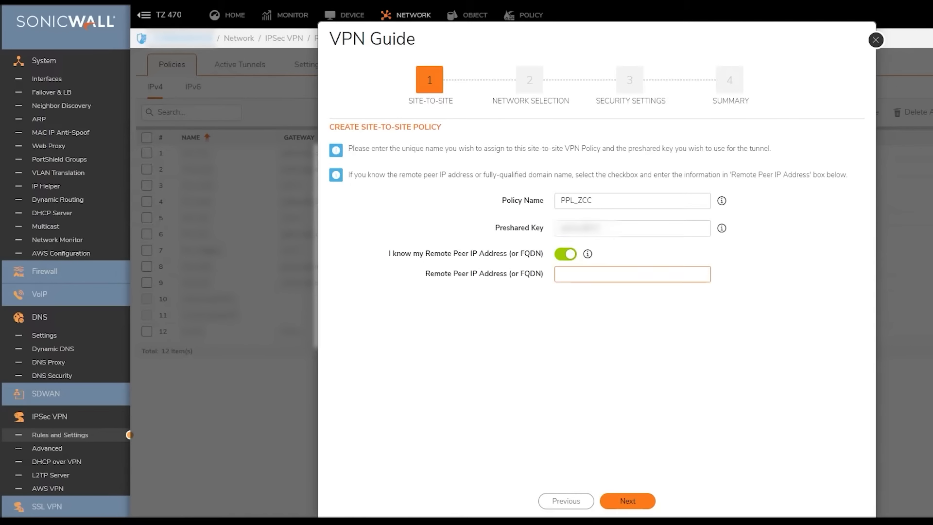
key(ctrl+v)
drag(584, 274, 477, 282)
key(BackSpace)
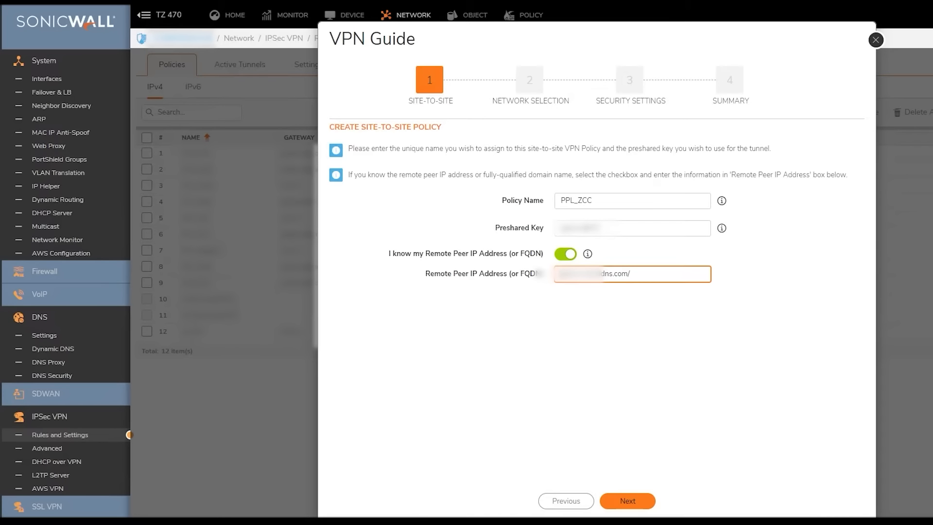
Step: Choose LAN Subnets as the local network
click(630, 501)
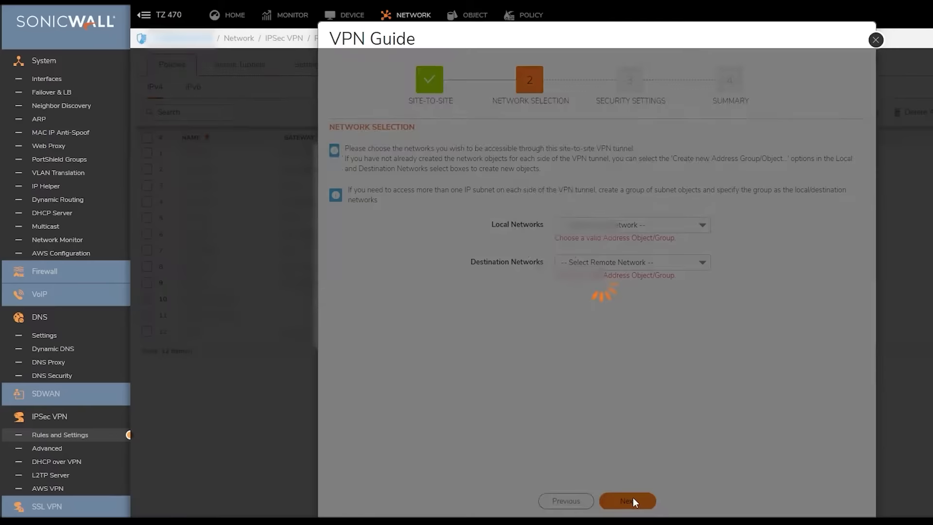
click(633, 225)
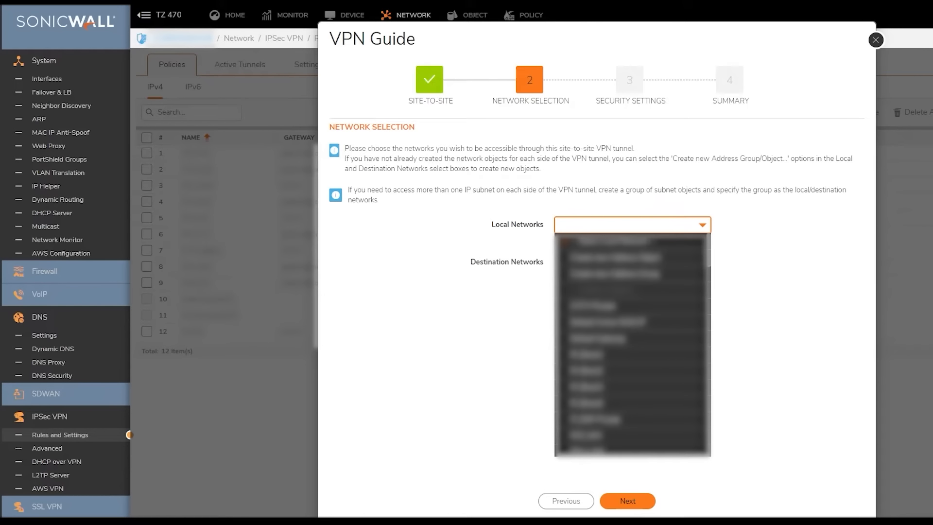
text(lan)
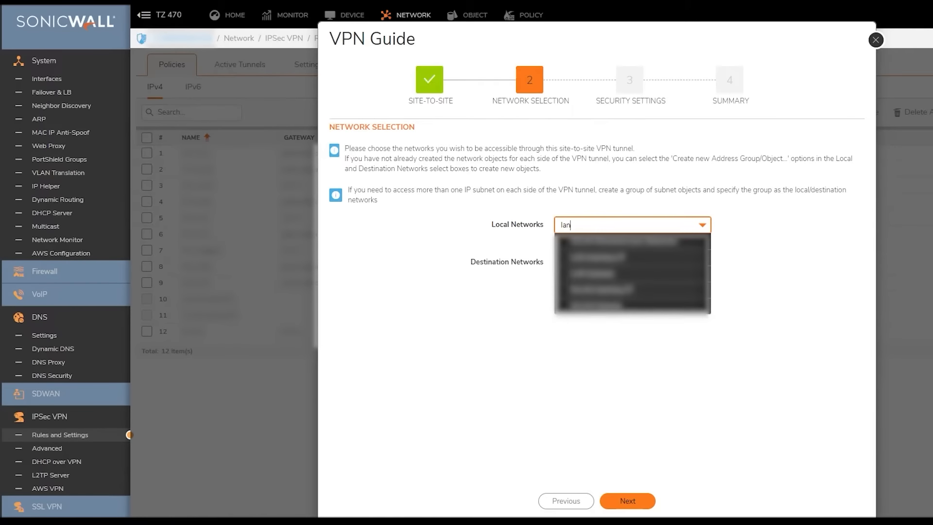
click(612, 275)
Step: Start a new destination address object PPL_ZCC in the VPN zone
click(665, 252)
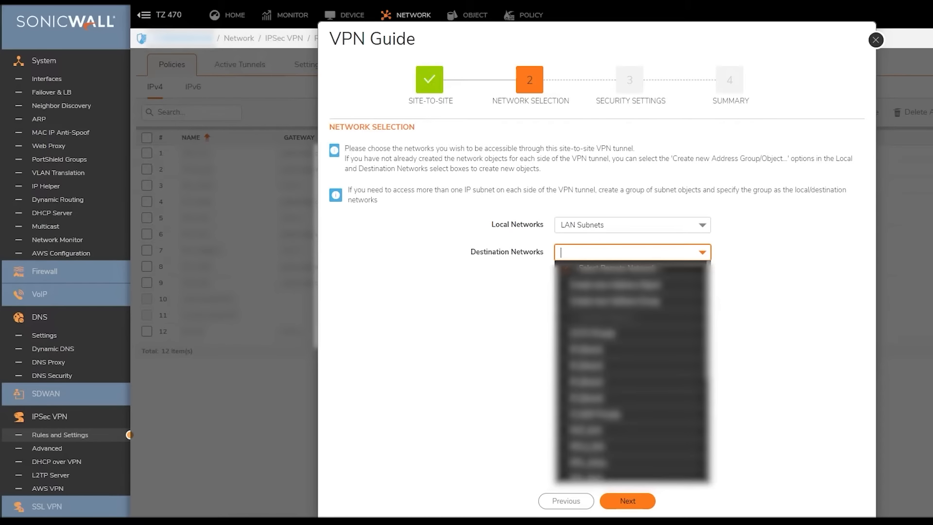
click(654, 285)
text(PPL_ZCC)
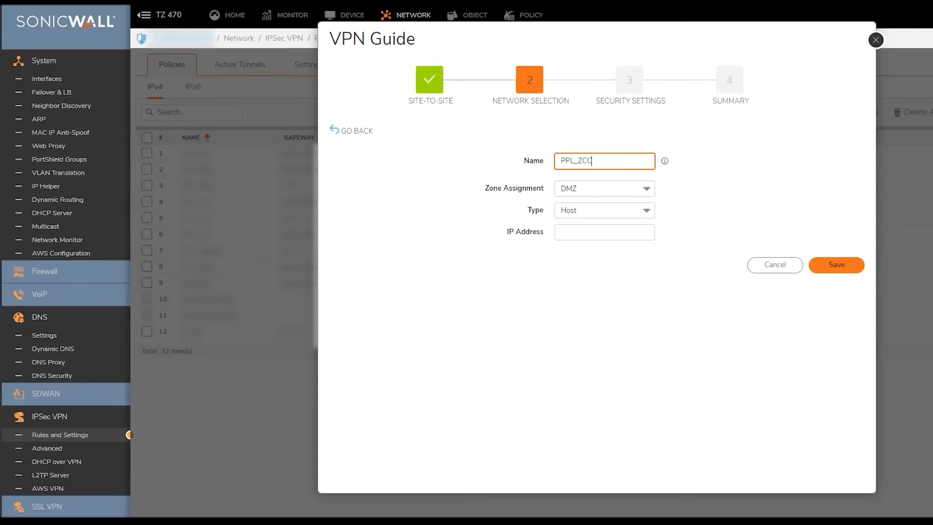
key(Tab)
click(646, 189)
click(584, 257)
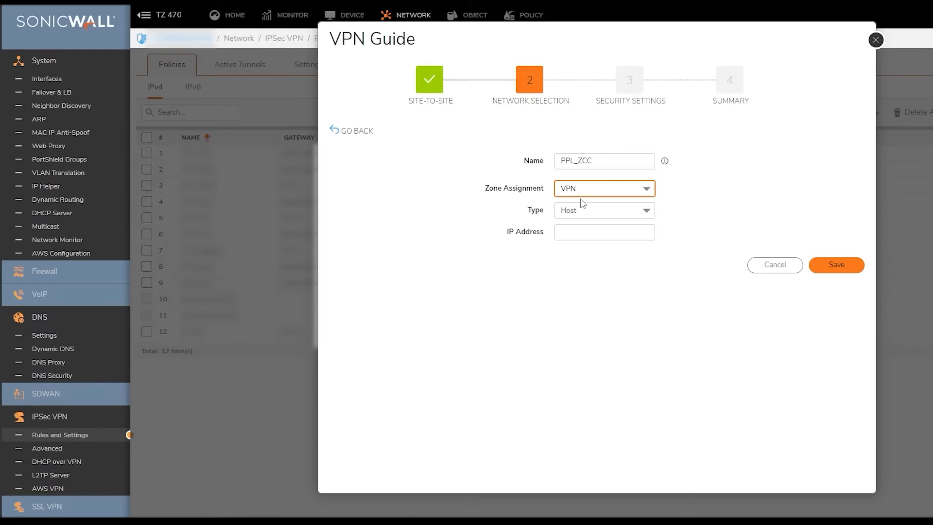
Step: Make PPL_ZCC a network 192.168.30.0/255.255.255.0 and save it
click(635, 214)
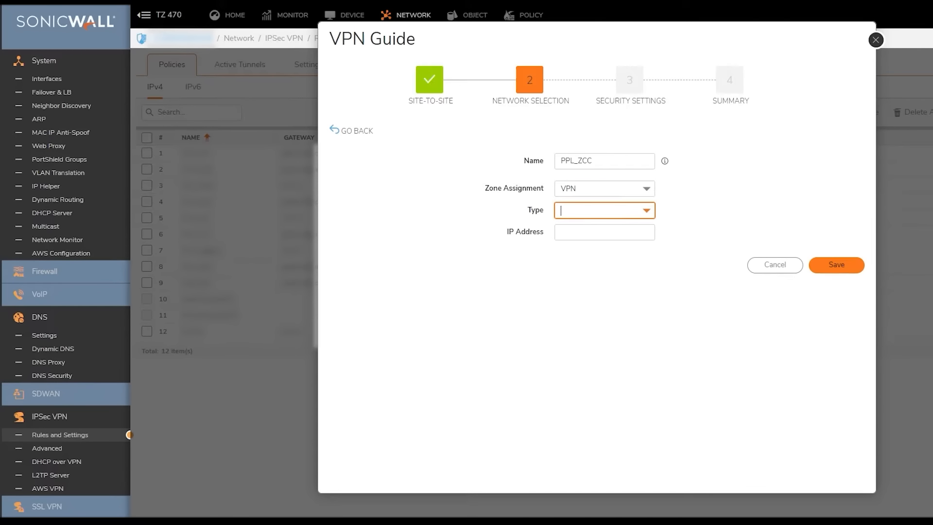
click(608, 258)
click(595, 233)
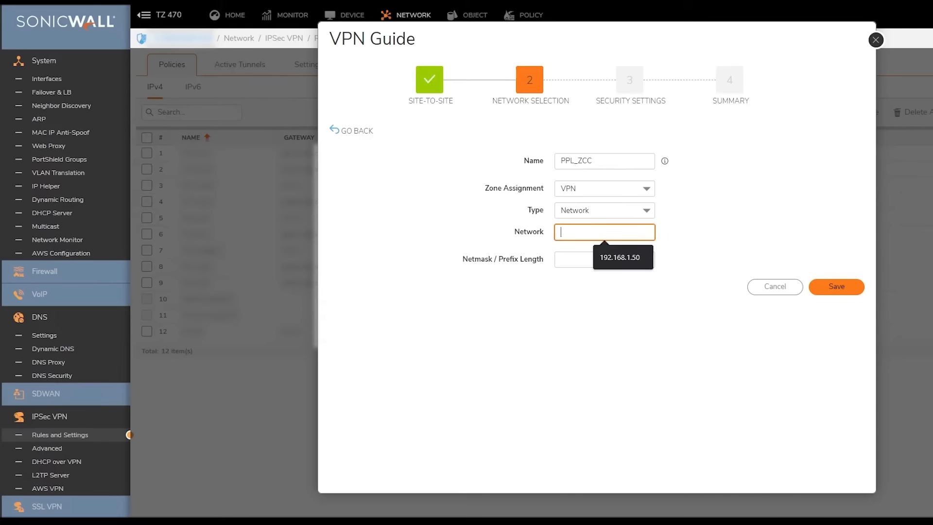
text(192.168)
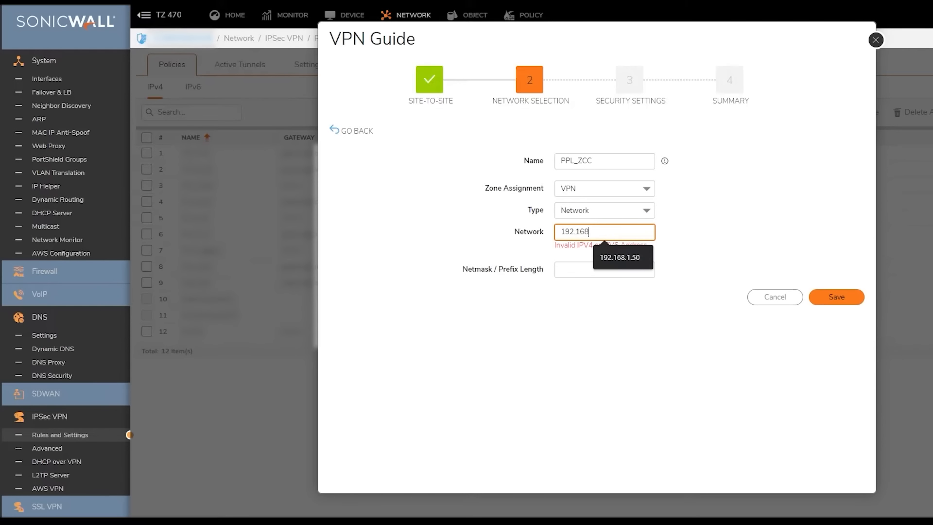
text(.30)
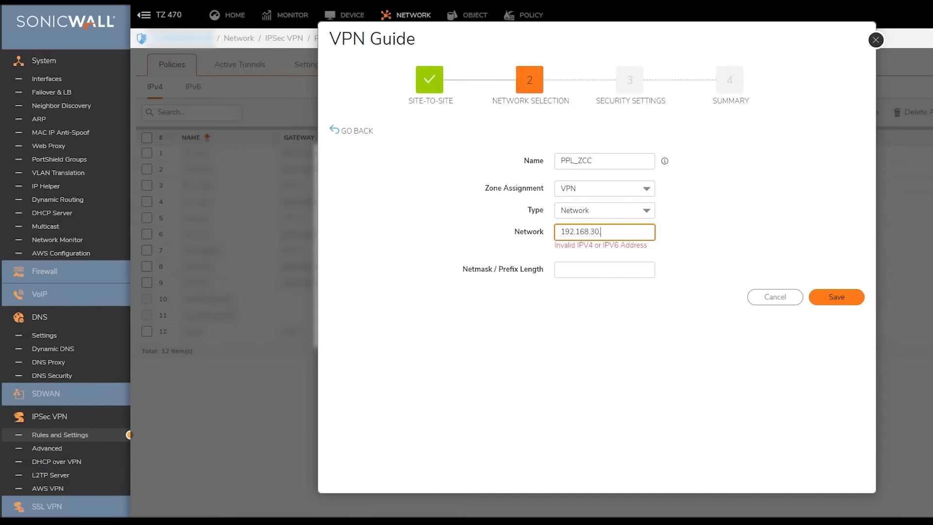
text(.0)
key(Tab)
text(255.255.255)
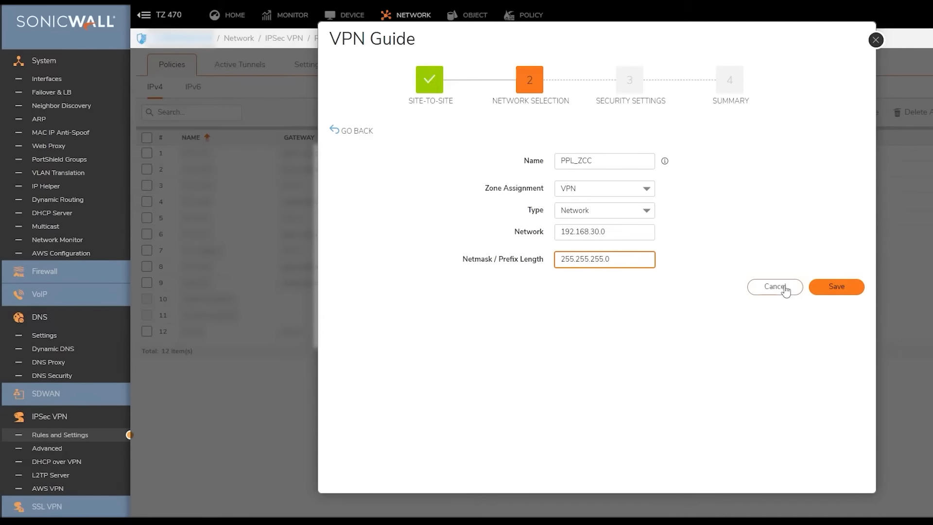
click(832, 287)
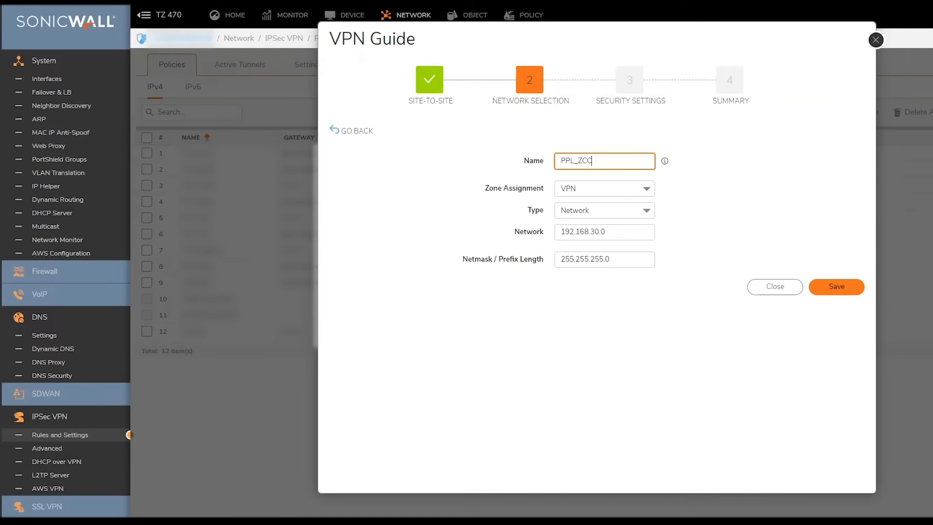
Step: Select PPL_ZCC as the destination network and continue to Security Settings
click(353, 134)
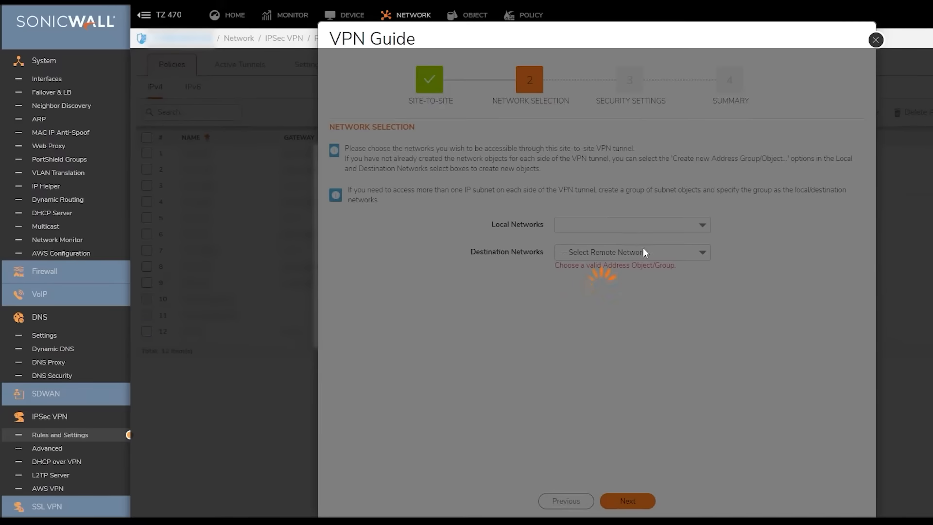
click(644, 252)
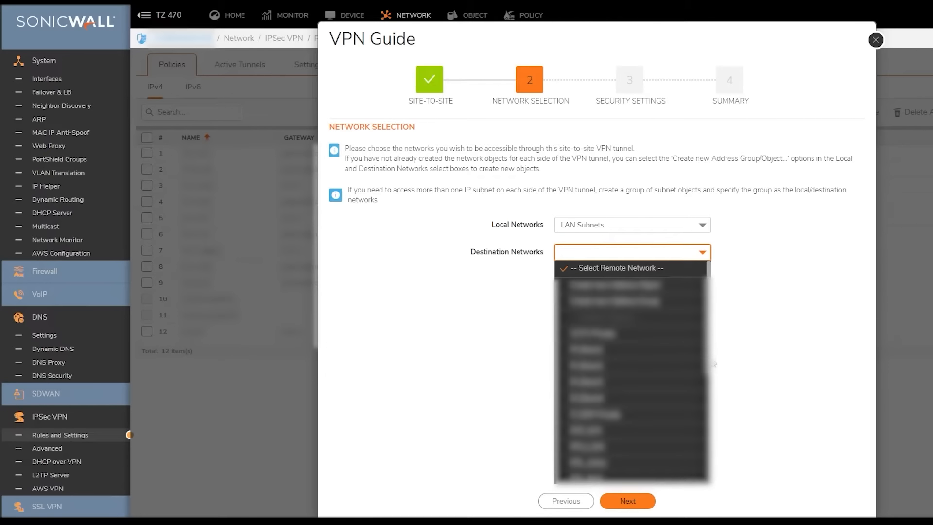
drag(714, 364, 715, 439)
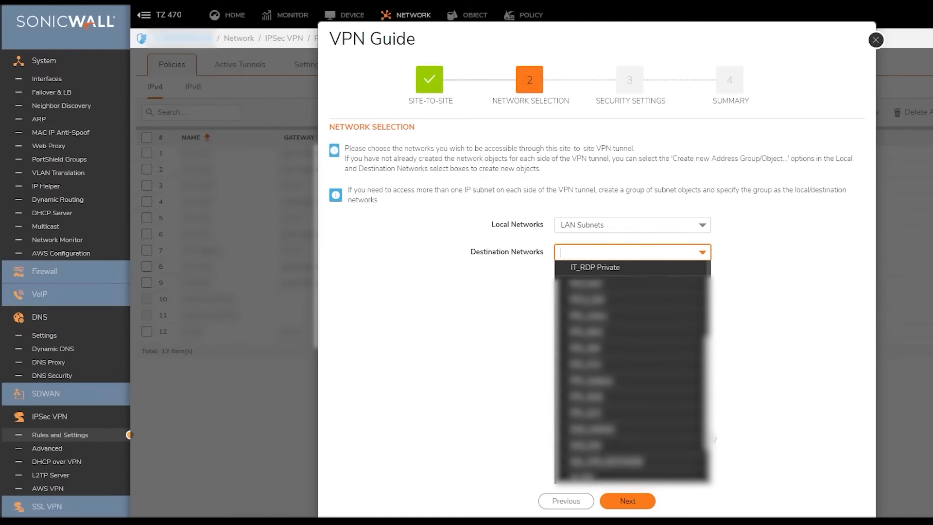
click(589, 414)
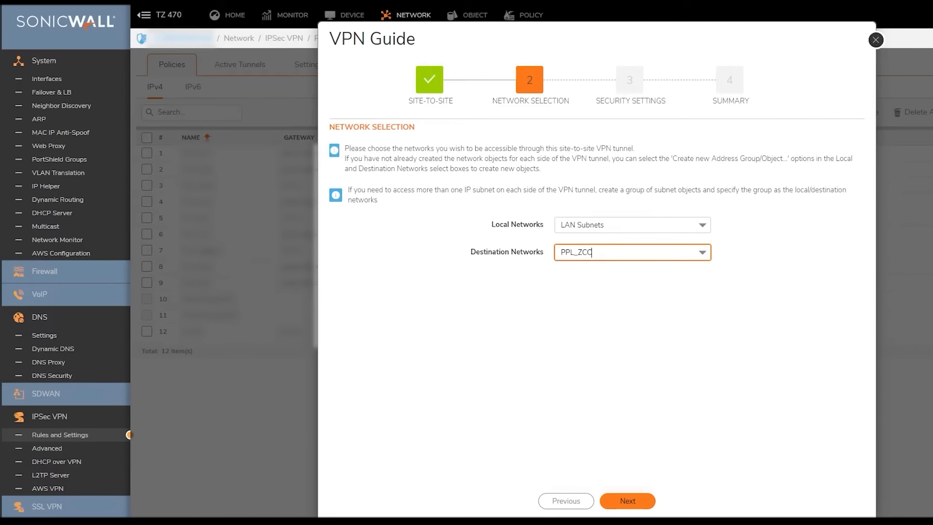
click(626, 500)
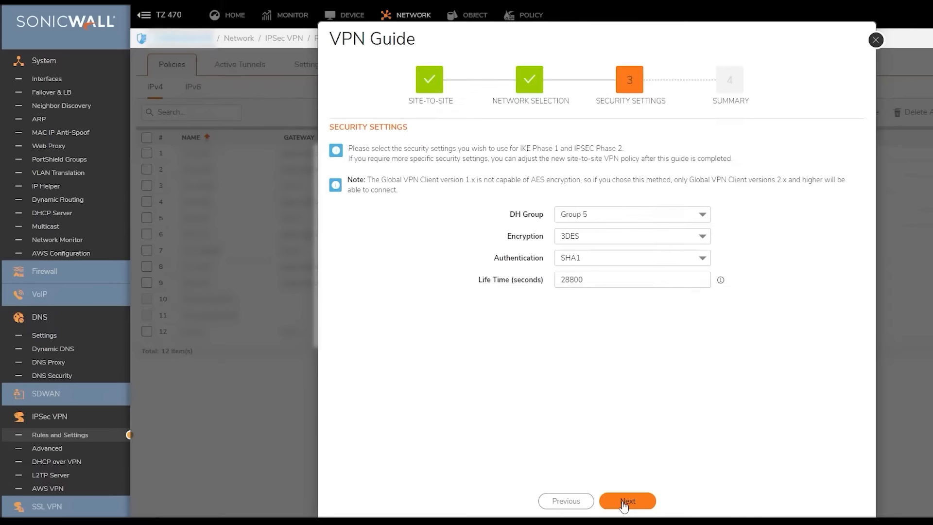
Step: Set DH Group 2, review the summary, and apply the PPL_ZCC policy
click(701, 216)
click(642, 247)
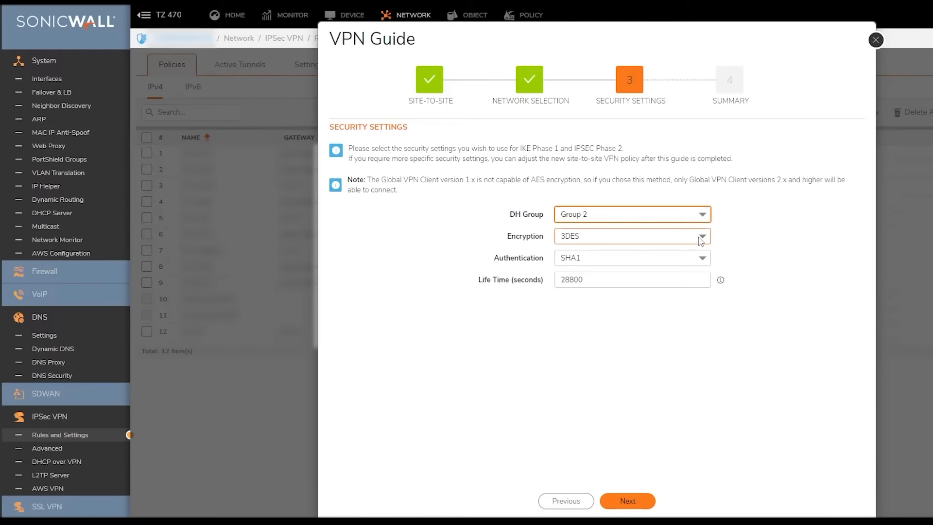
click(631, 505)
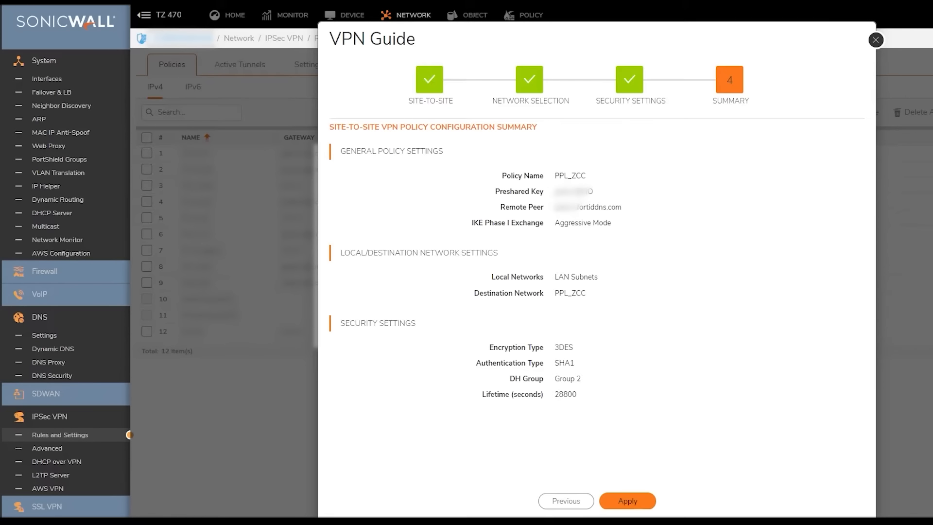
click(630, 501)
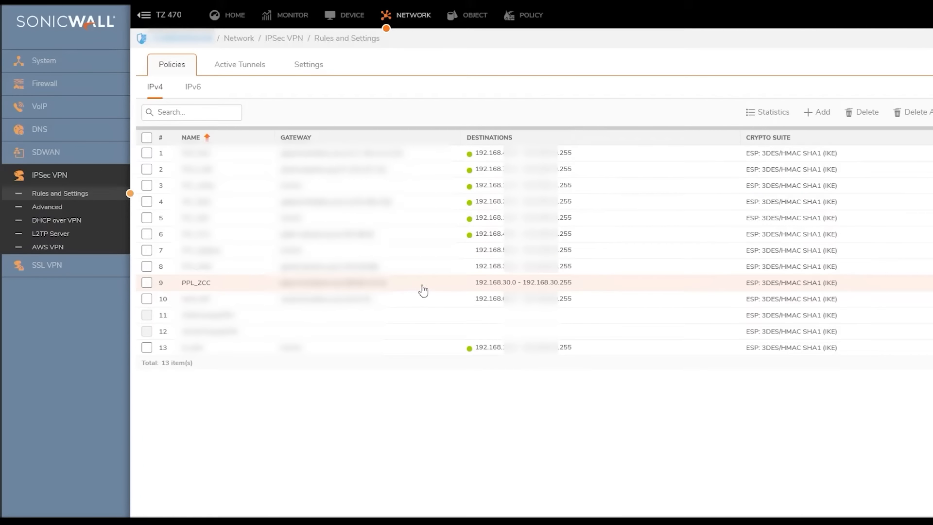
Step: Edit PPL_ZCC and set both Local and Peer IKE ID types to Domain Name
click(441, 283)
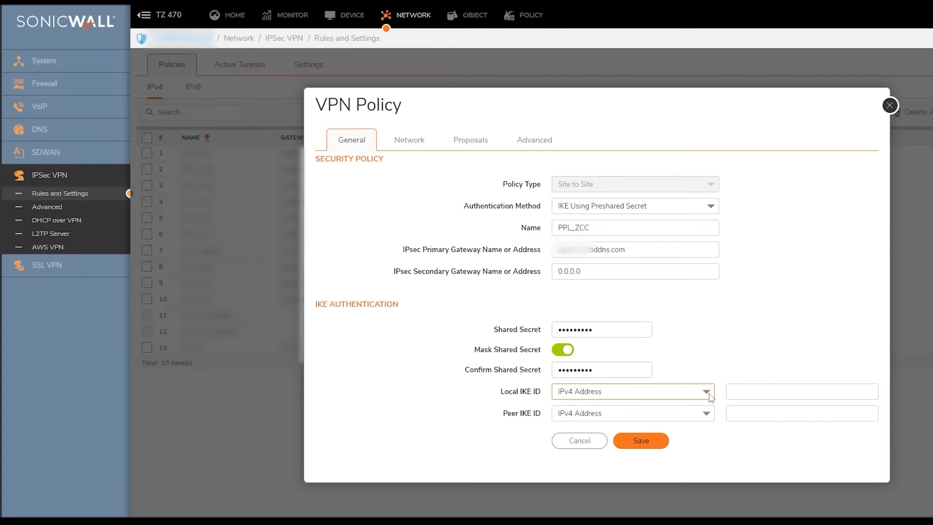
click(708, 395)
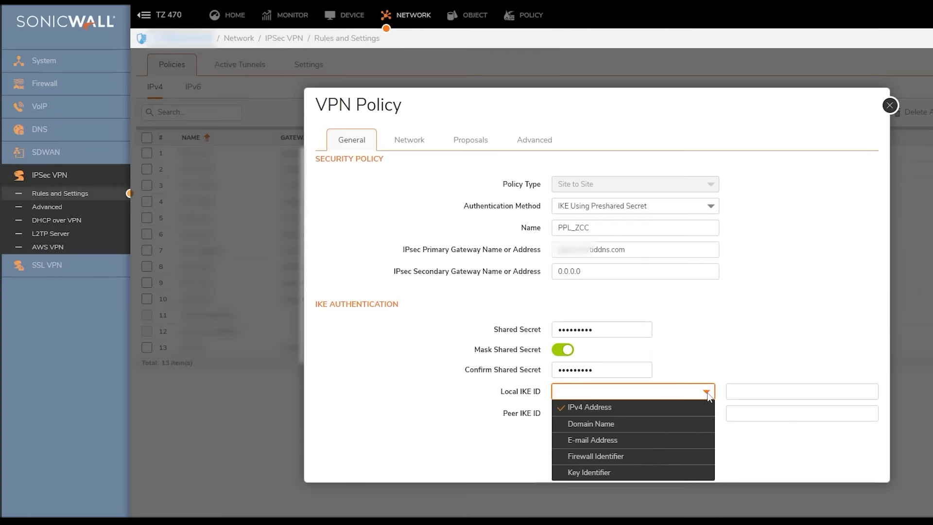
click(646, 425)
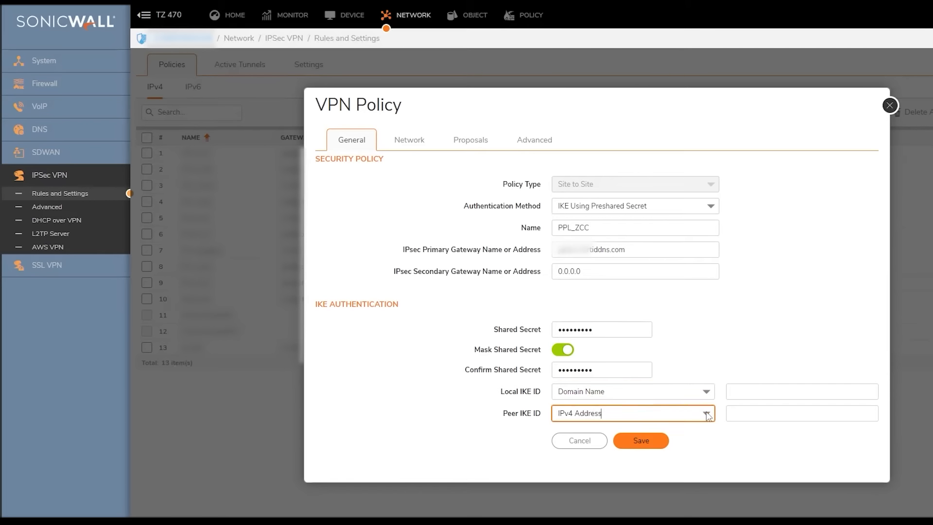
click(708, 416)
click(642, 445)
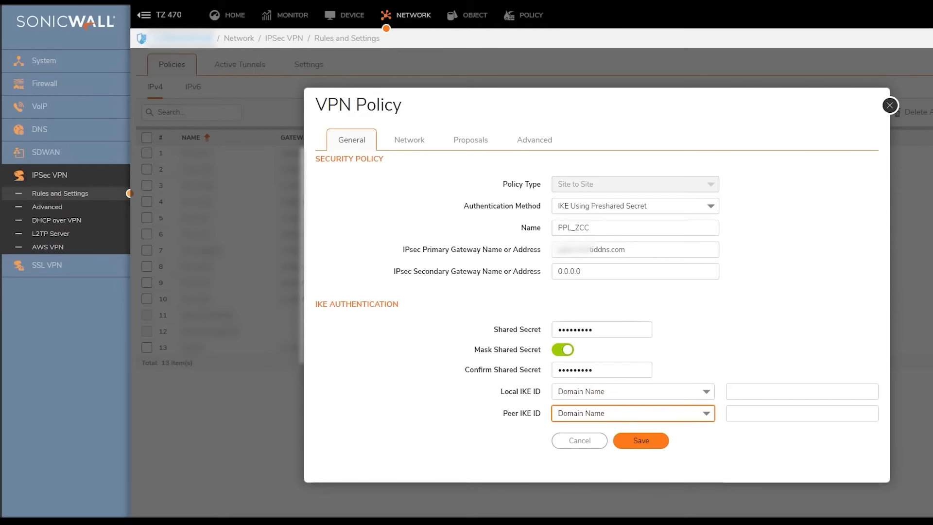
Step: Copy the remote gateway's domain into Peer IKE ID and enter the local domain
click(749, 391)
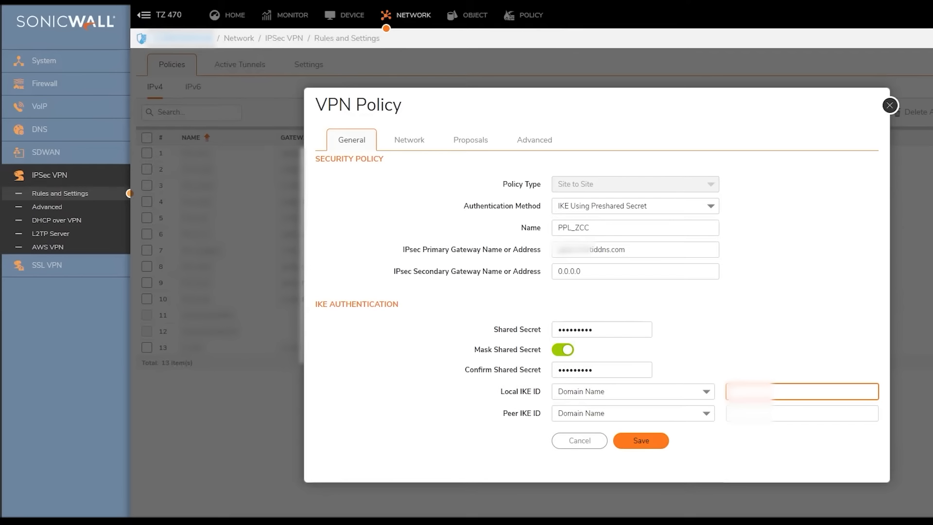
drag(635, 250, 518, 248)
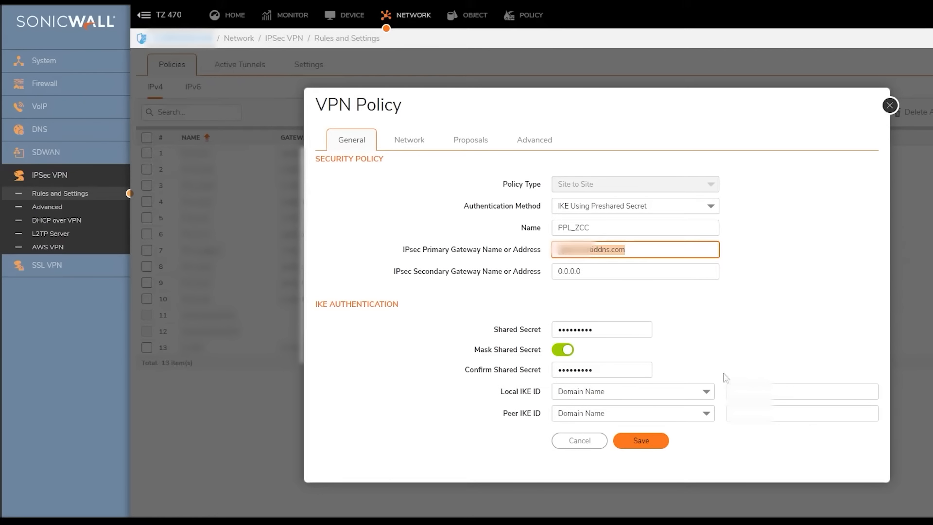
click(751, 413)
key(ctrl+v)
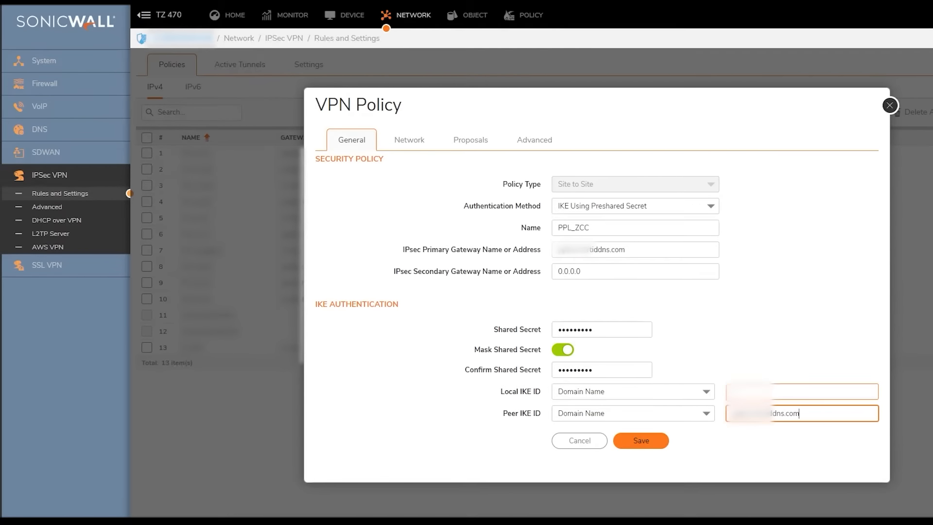
click(751, 392)
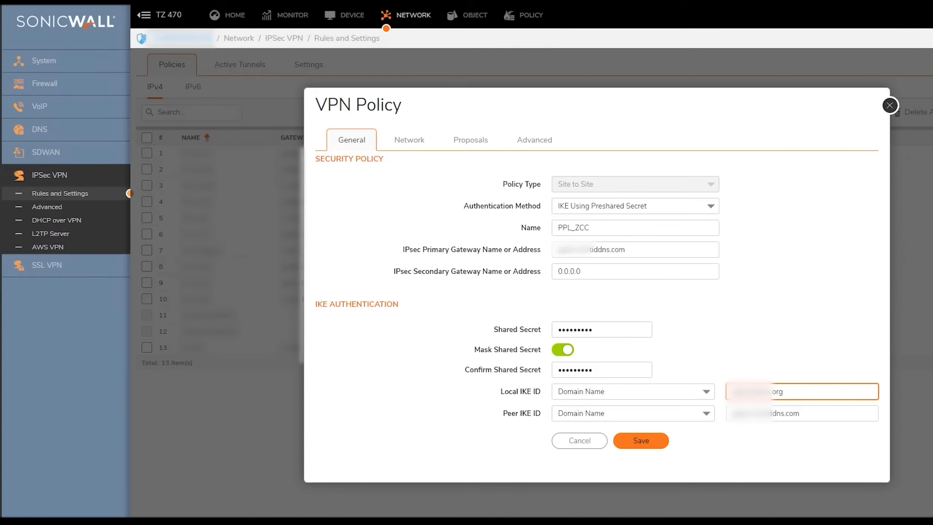
Step: Turn on Perfect Forward Secrecy (DH Group 2) in Proposals, reviewing Network and Advanced settings
click(421, 145)
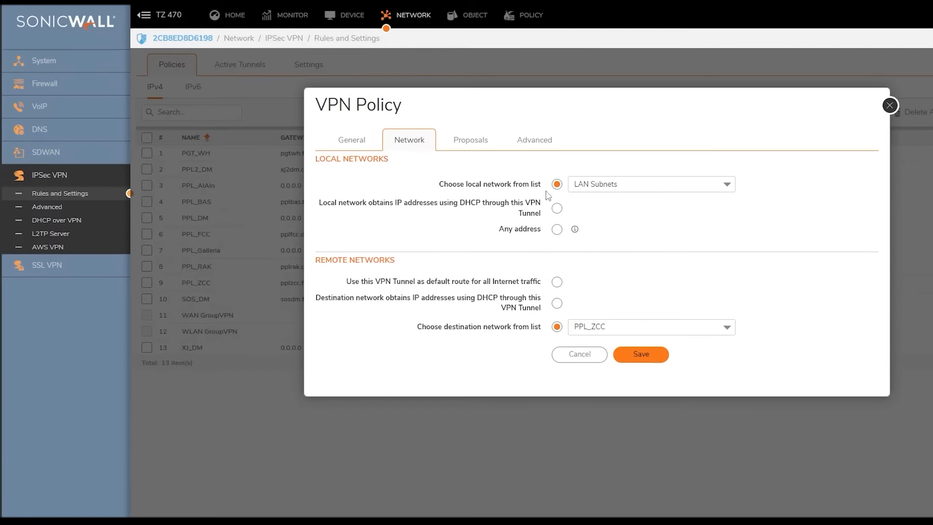
click(483, 141)
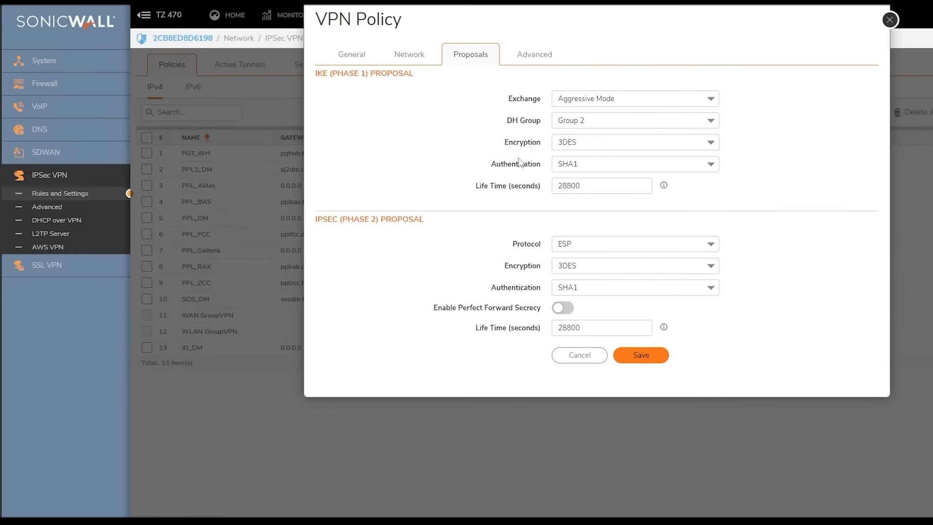
click(564, 308)
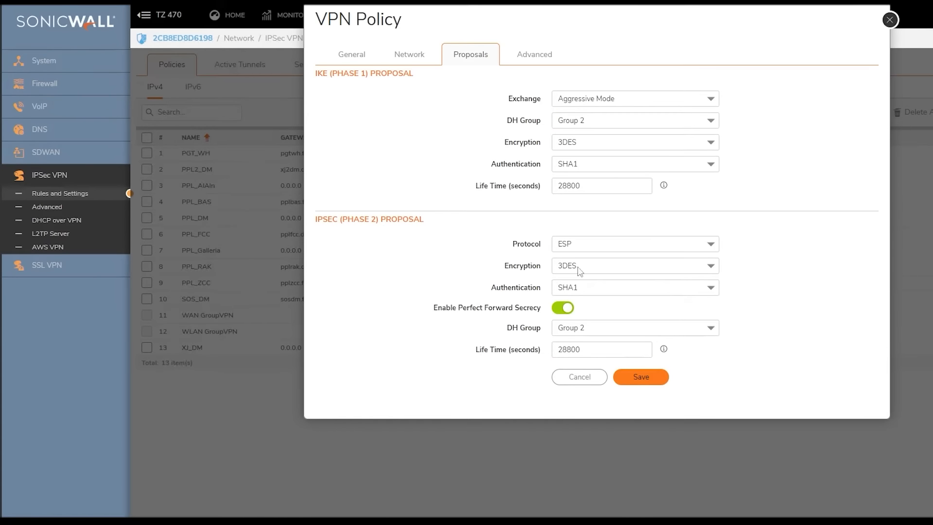
click(527, 58)
click(731, 363)
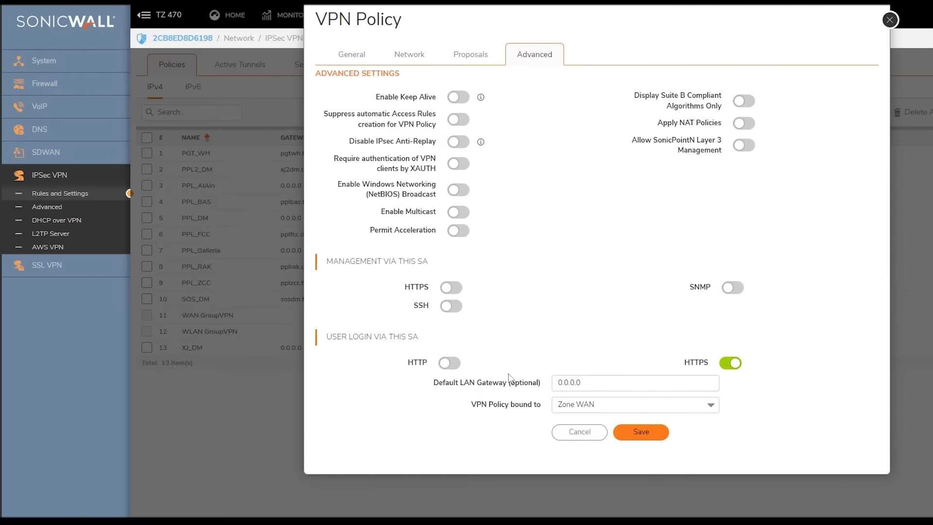
click(450, 364)
click(482, 58)
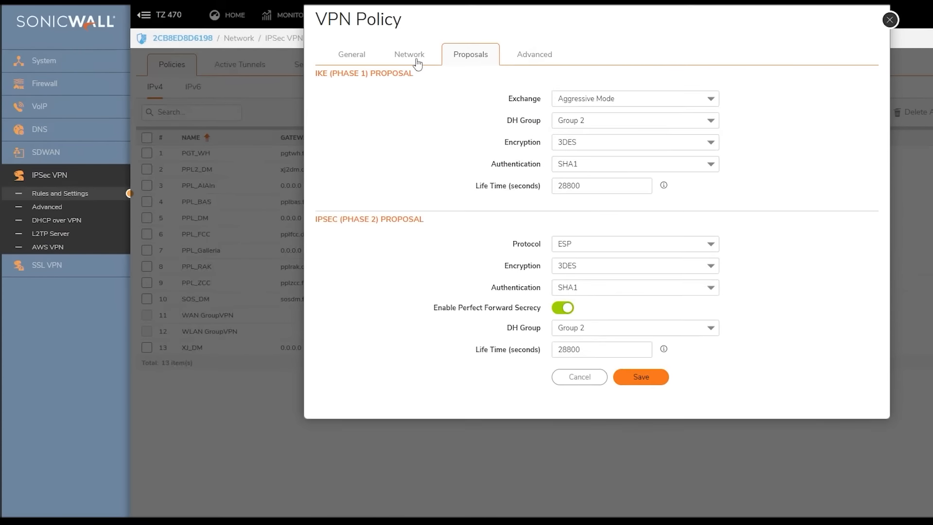
click(402, 58)
click(358, 56)
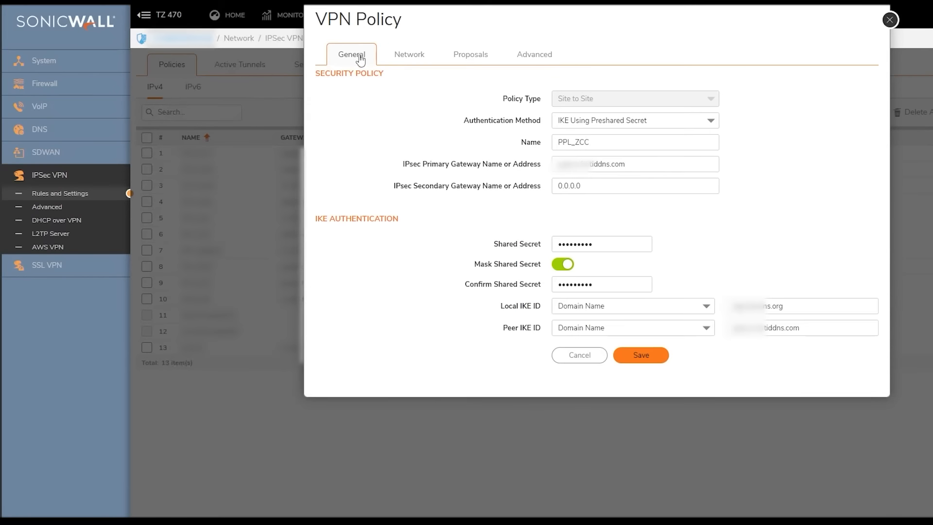
Step: Save PPL_ZCC and review the LAN-to-VPN access rules
click(642, 358)
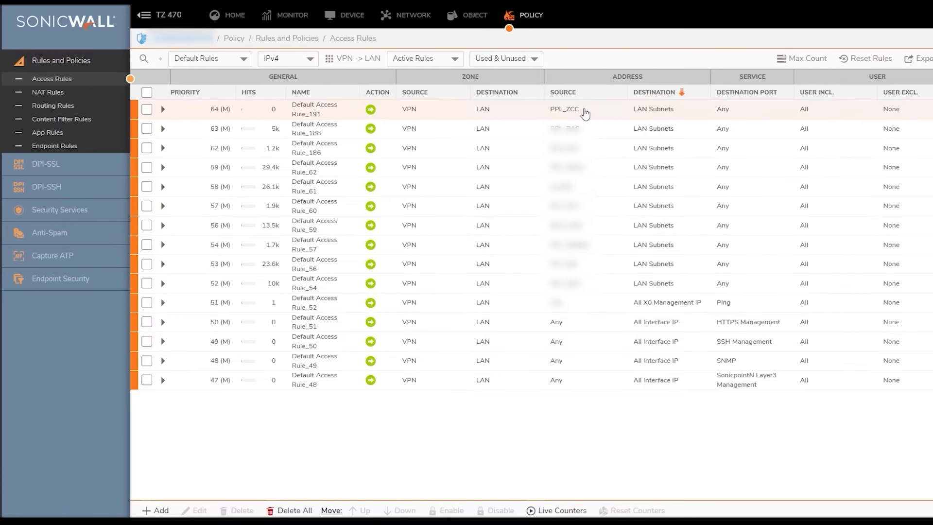
click(366, 61)
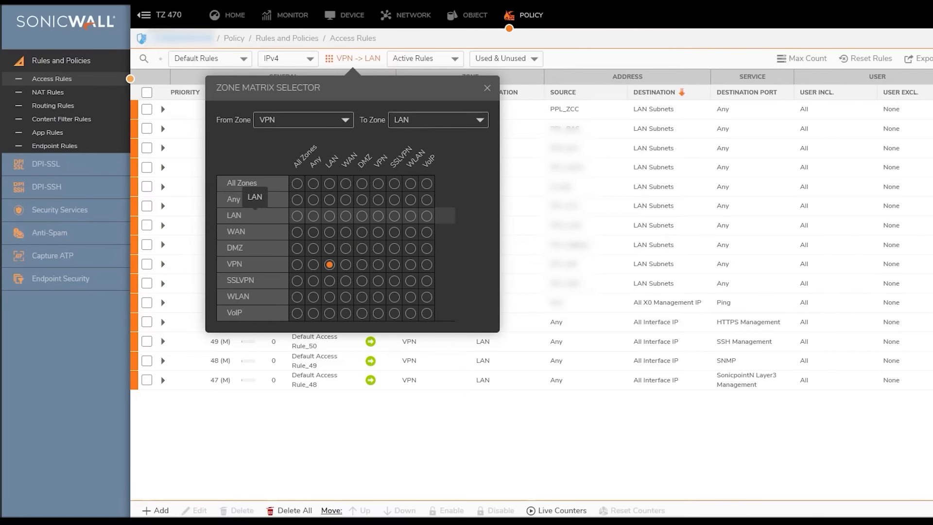
click(378, 216)
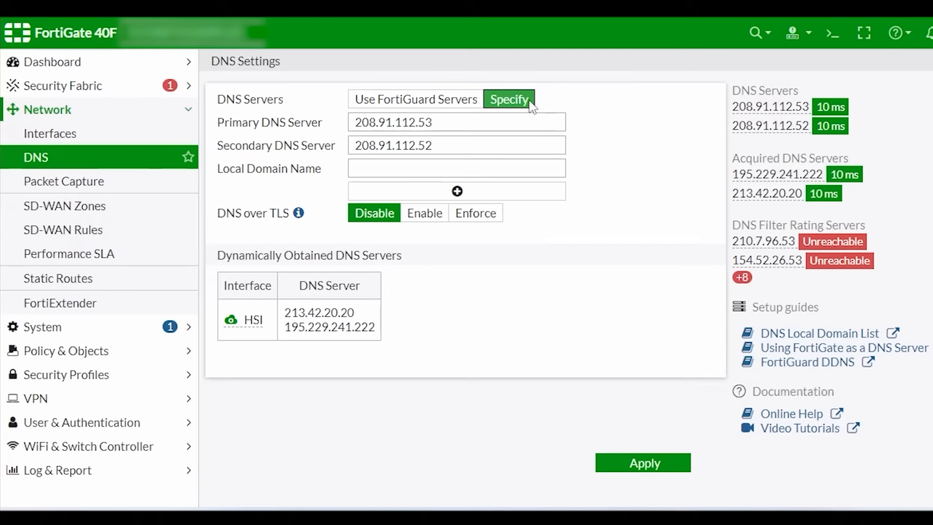
Step: Switch DNS to FortiGuard Servers and enable FortiGuard DDNS
click(409, 101)
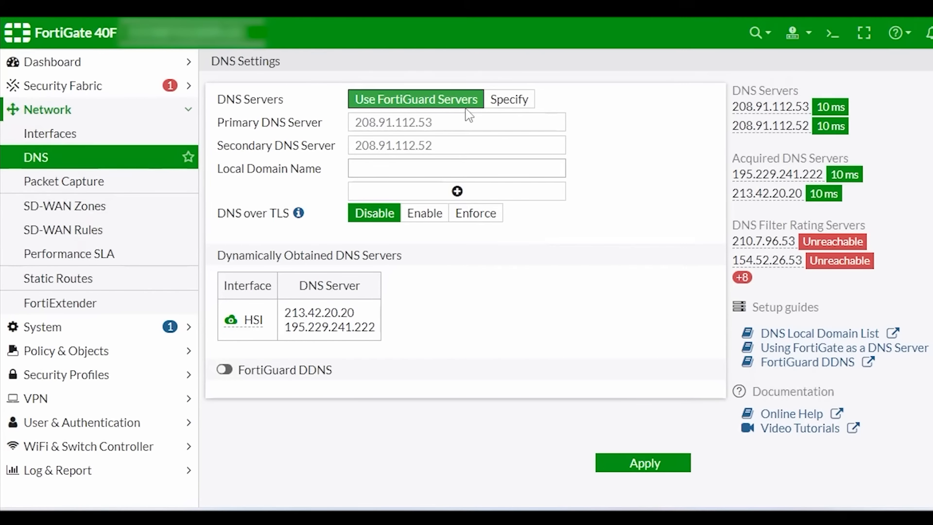
click(225, 371)
Step: Point FortiGuard DDNS at HSI with its public IP, adjust the unique location, and apply
scroll(659, 373, down, 2)
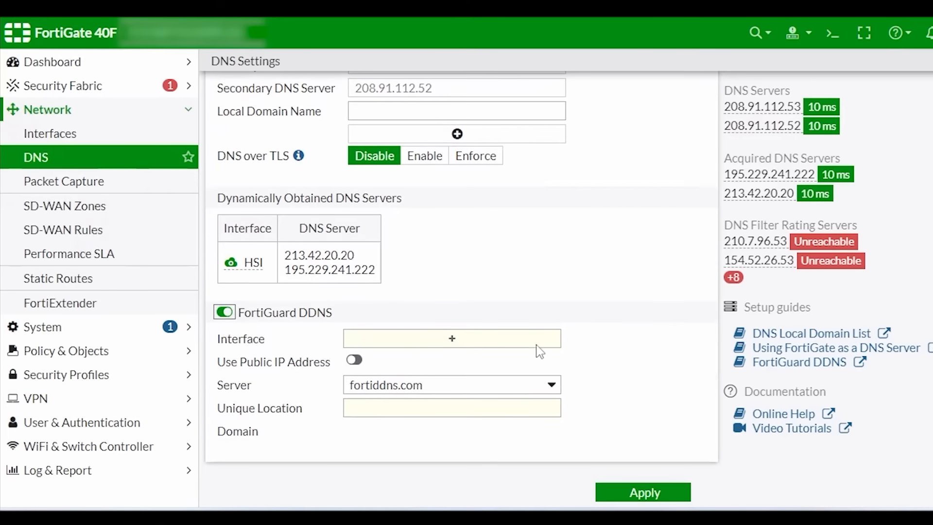
click(445, 343)
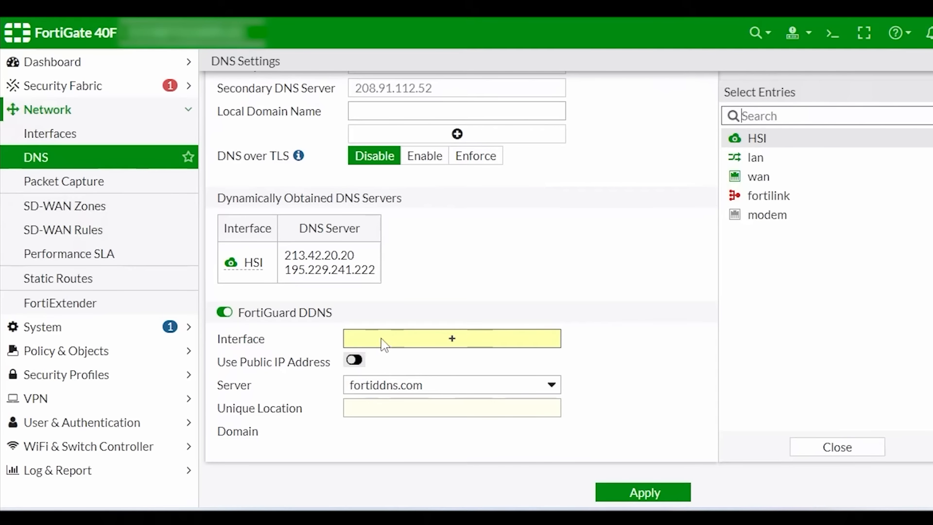
click(760, 140)
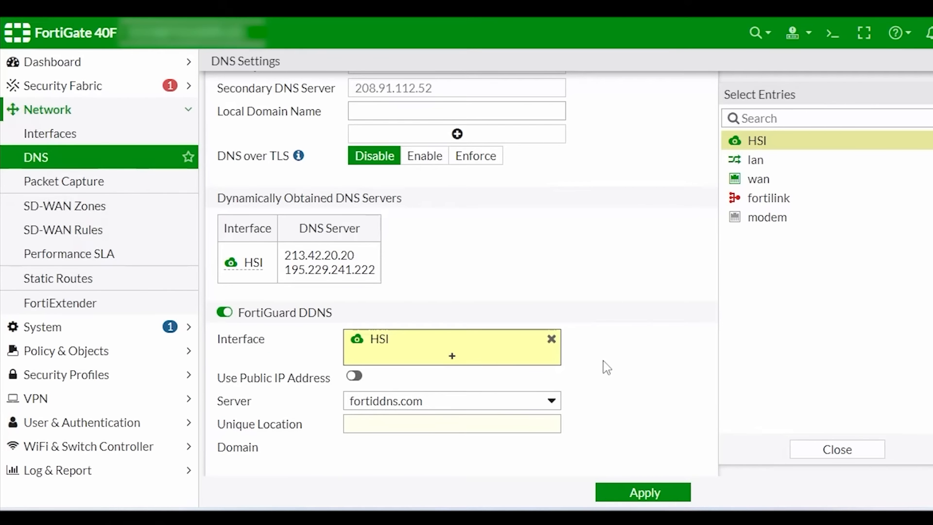
scroll(603, 360, down, 1)
click(357, 360)
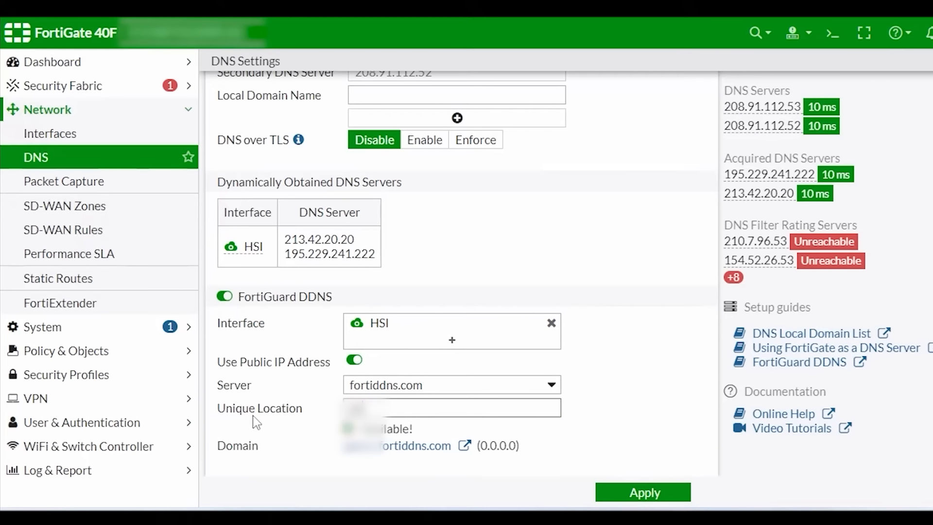
key(BackSpace)
key(BackSpace)
text(ns)
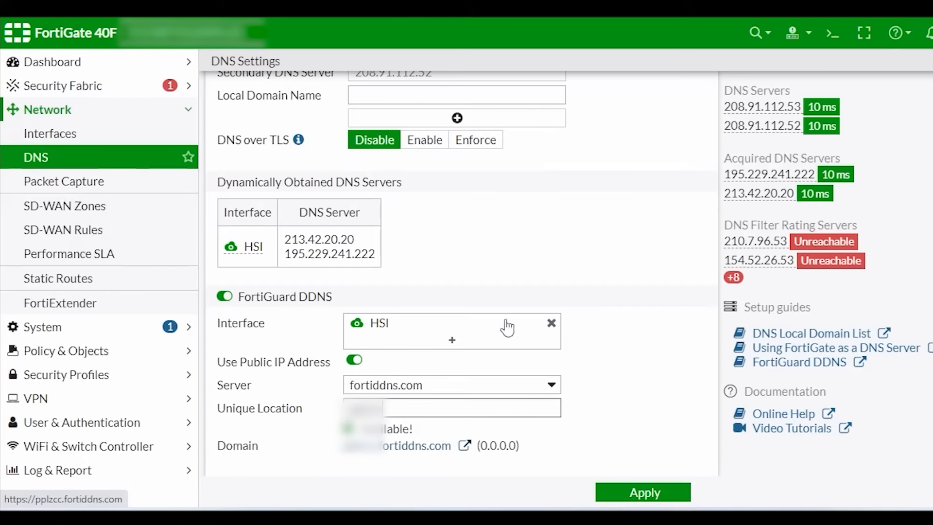
click(645, 499)
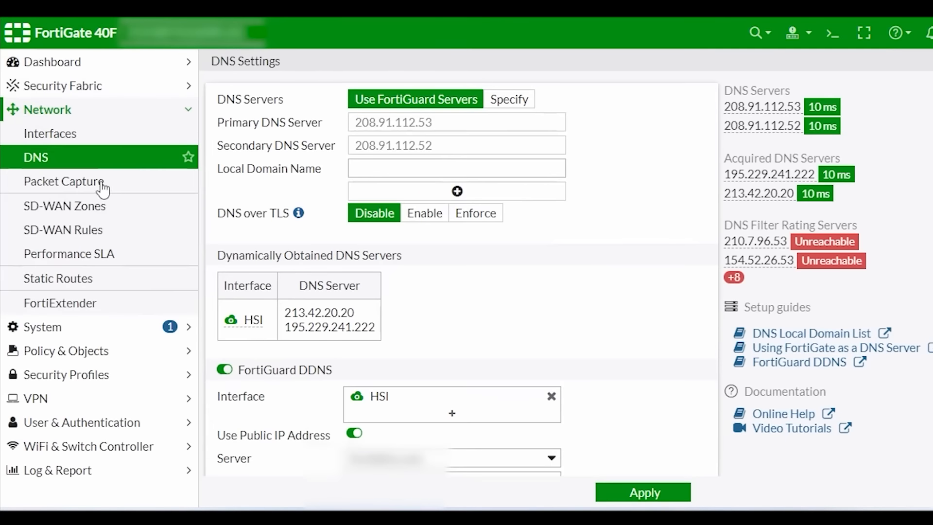
scroll(550, 321, down, 2)
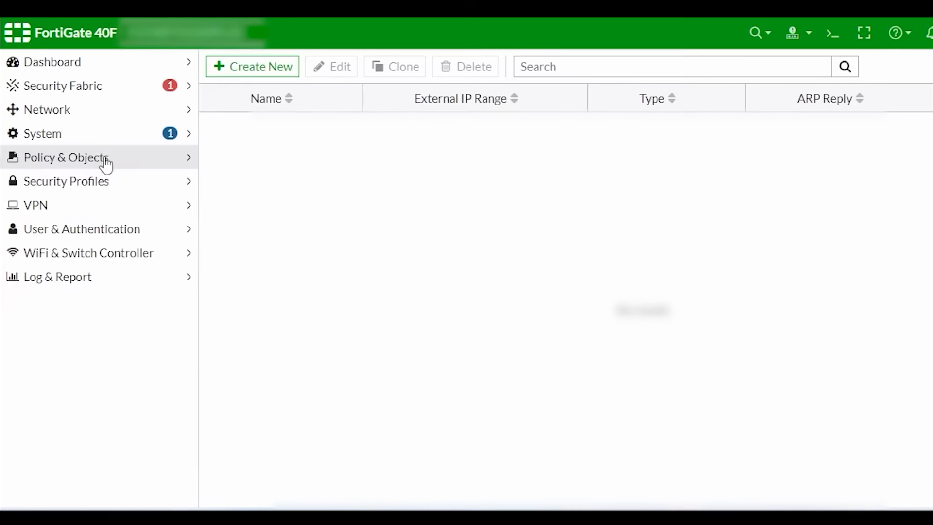
click(102, 158)
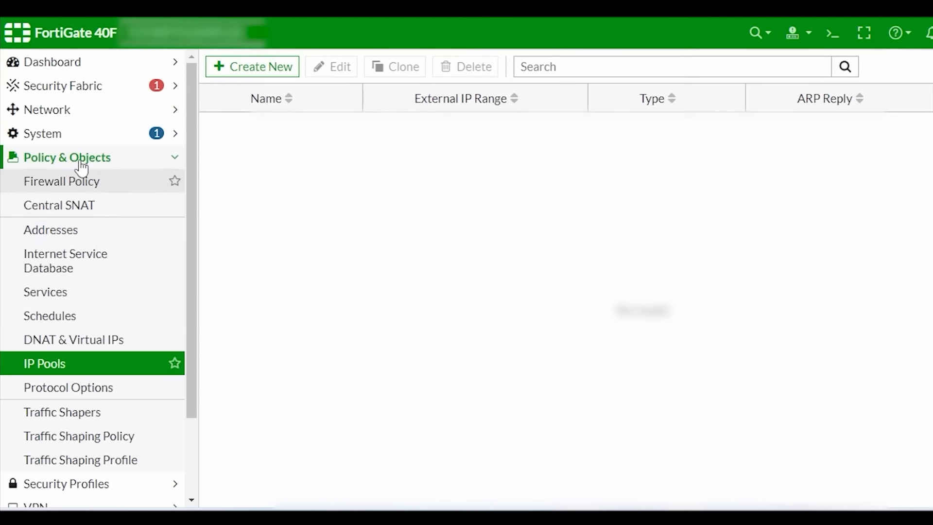
Step: Create firewall address ZCC_LAN with subnet 192.168.30.0/24
click(73, 236)
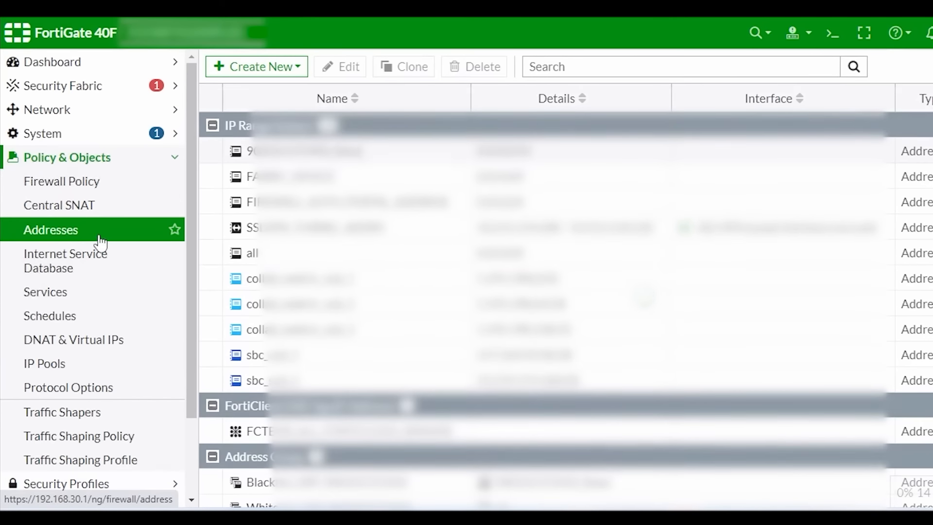
scroll(601, 321, down, 3)
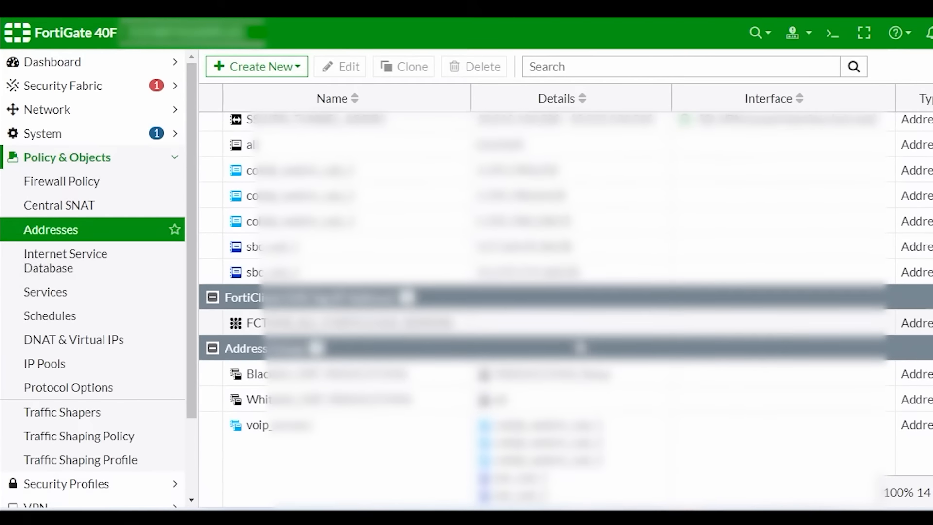
scroll(583, 347, up, 3)
click(278, 71)
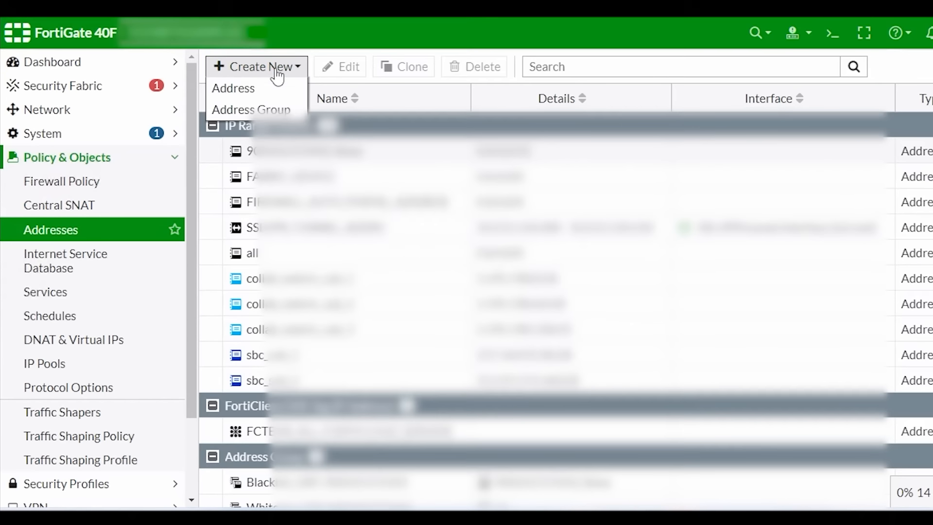
click(260, 90)
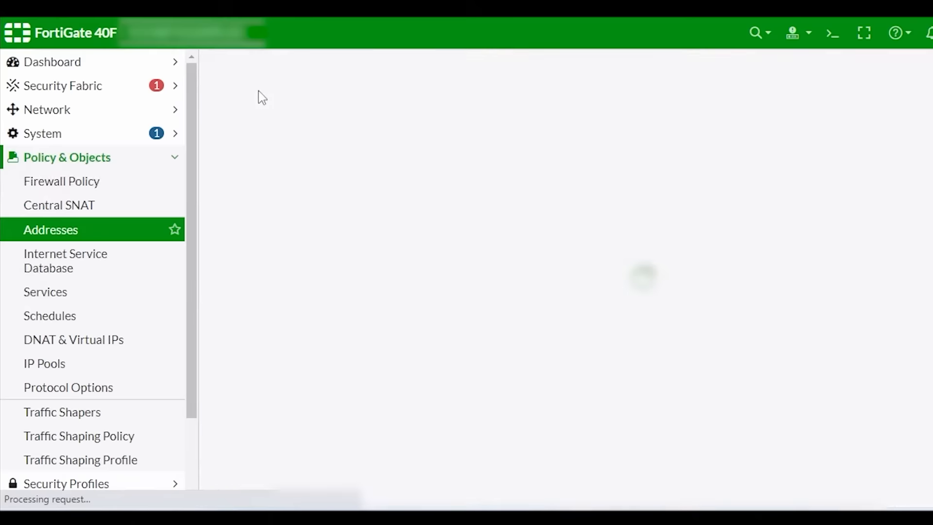
click(421, 102)
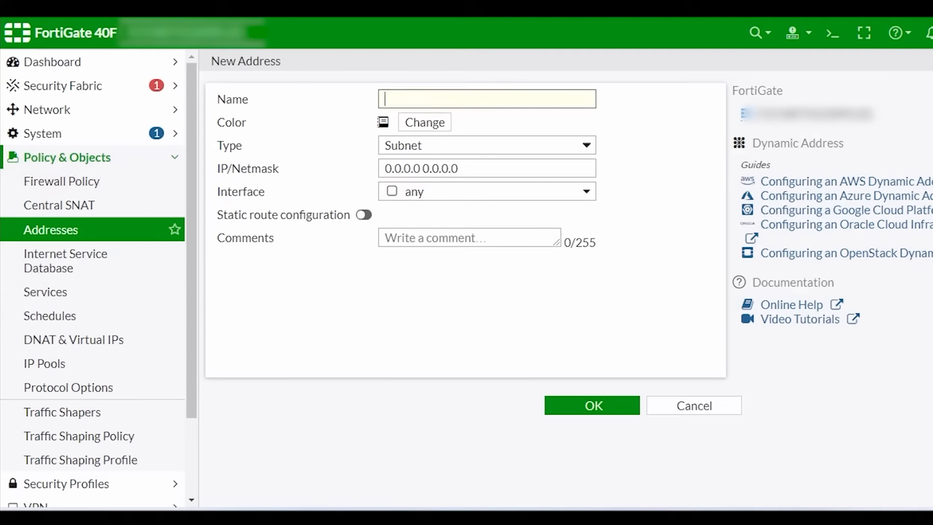
text(ZCC_LAN)
key(Tab)
text(192.168)
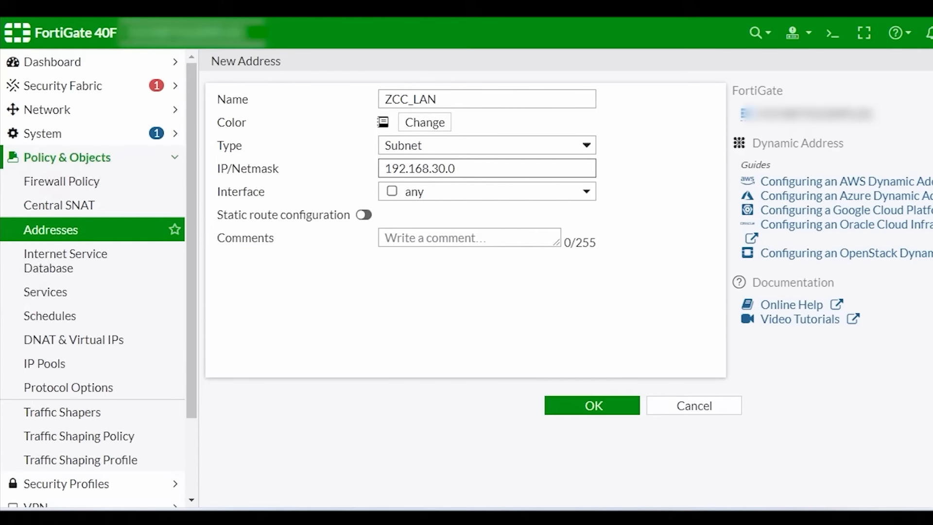
key(Tab)
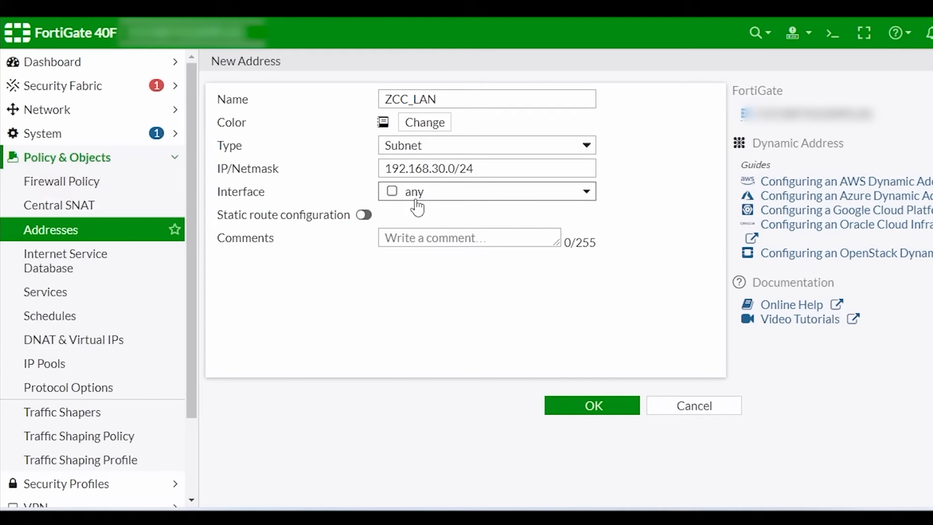
click(589, 414)
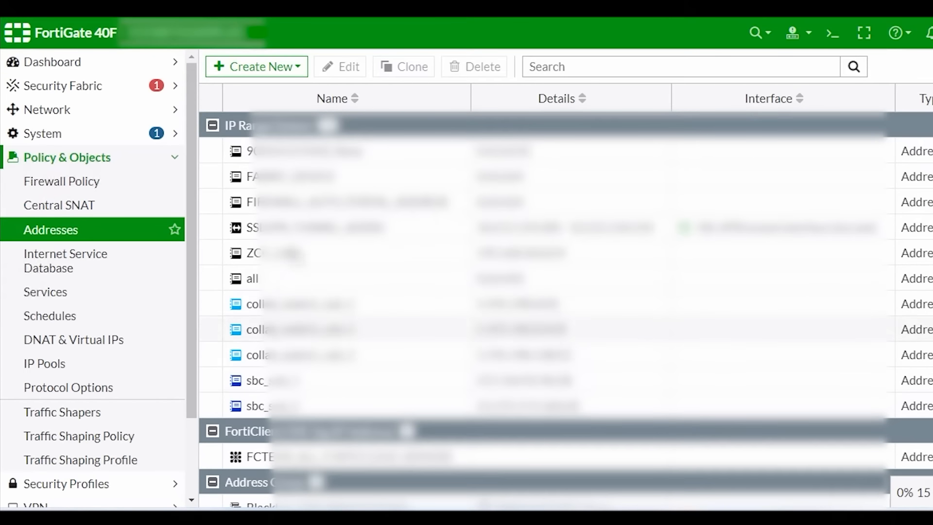
Step: Create the address object HO_LAN with subnet 192.168.1.0/24
click(263, 66)
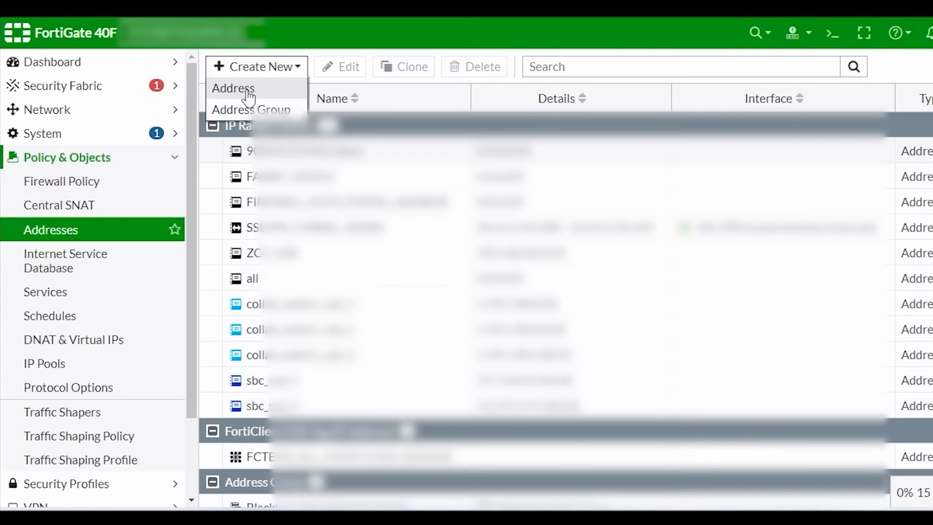
click(249, 95)
click(430, 99)
text(H)
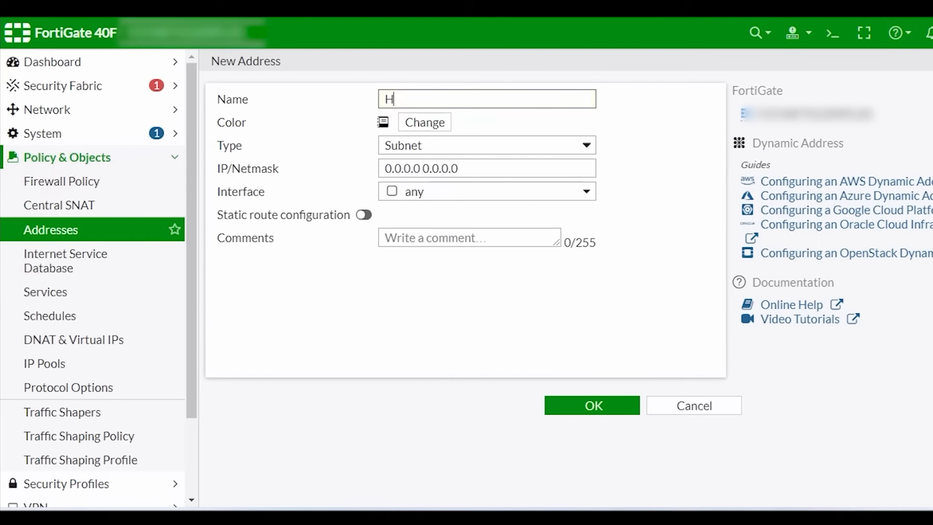
text(O-LAN)
key(Left)
key(Left)
key(Left)
key(BackSpace)
text(_)
drag(467, 169, 319, 201)
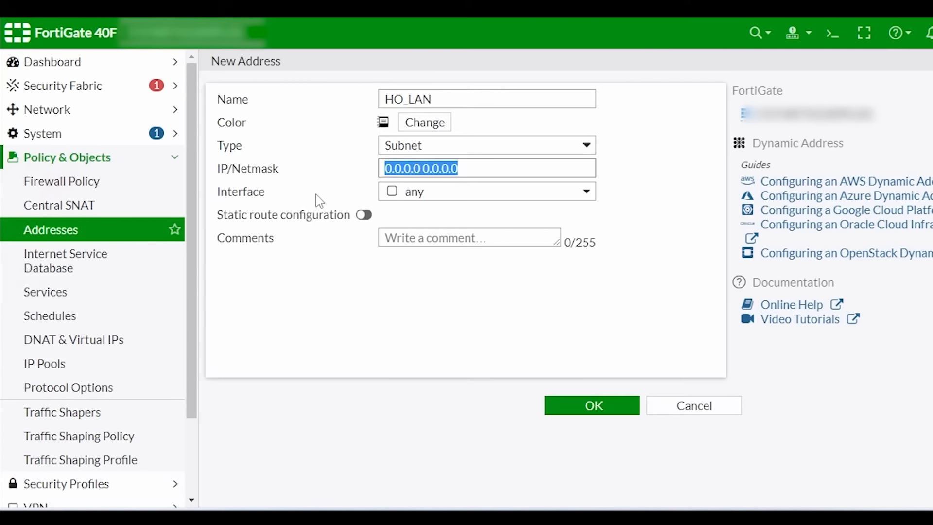
text(192.16)
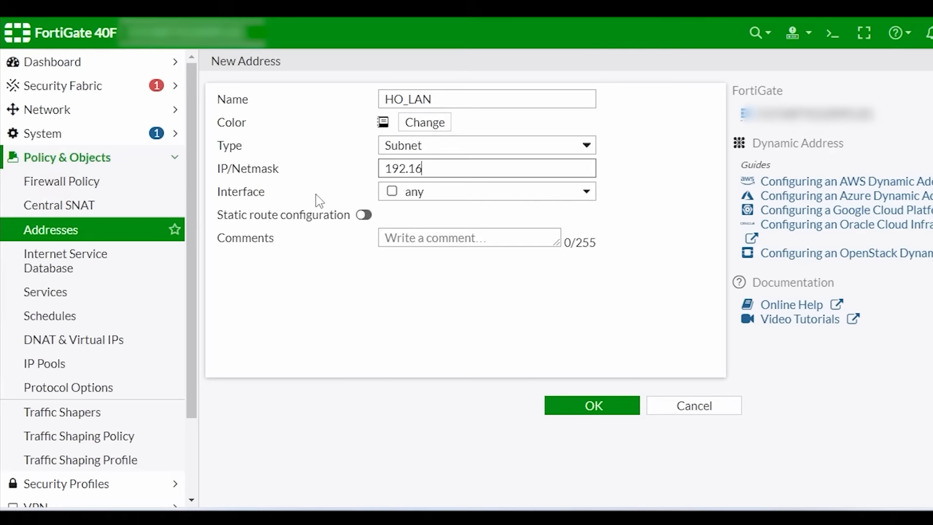
text(8.1.0/24)
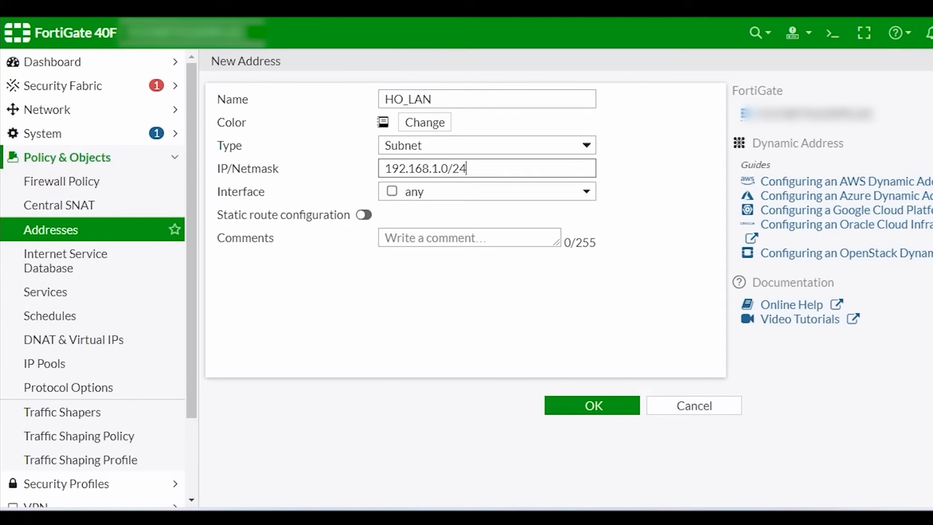
click(586, 410)
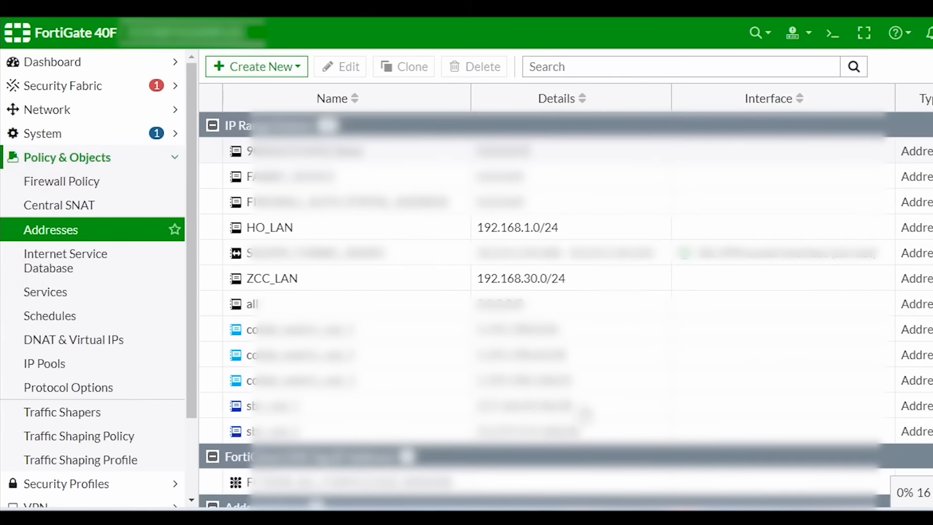
Step: Compare the new HO_LAN entry against ZCC_LAN in the Addresses list
click(554, 225)
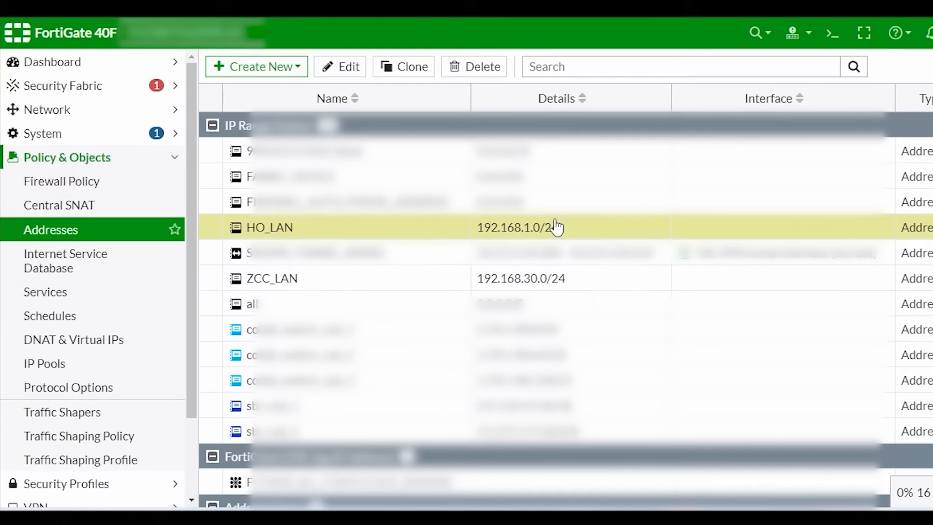
click(578, 290)
click(590, 229)
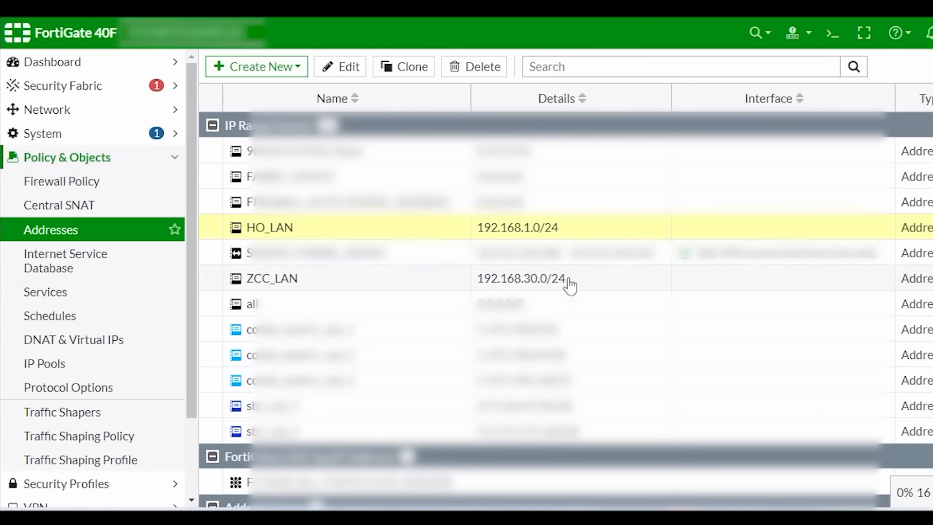
click(569, 286)
click(122, 503)
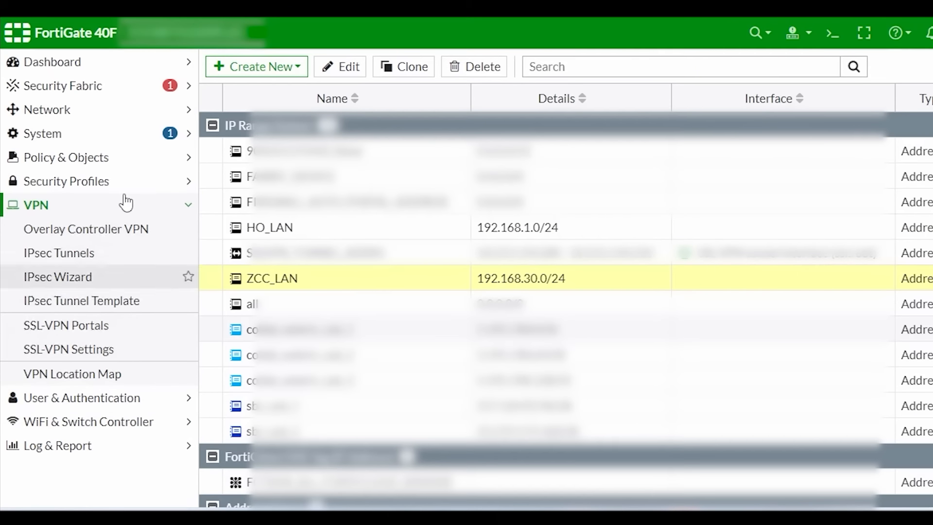
Step: Start a new IPsec tunnel named HO using the Custom template, keeping FortiGate as the remote device type
click(88, 262)
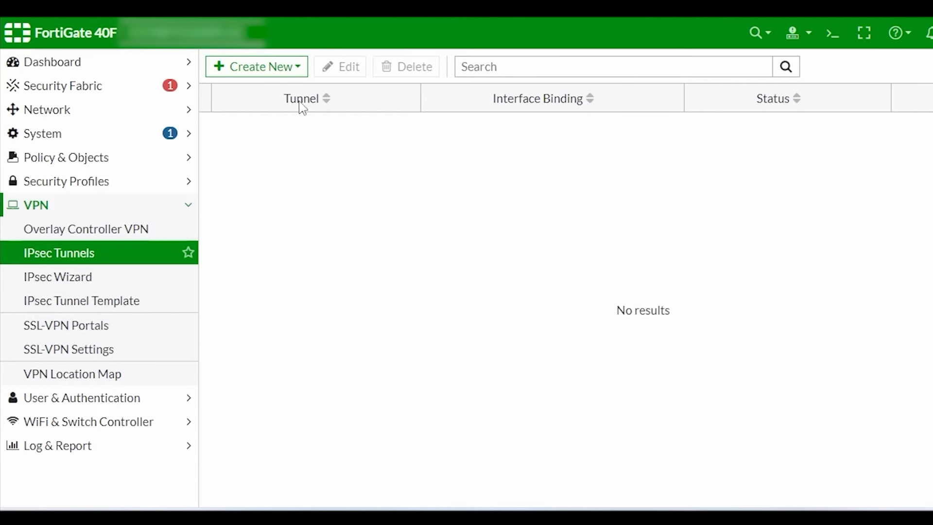
click(282, 71)
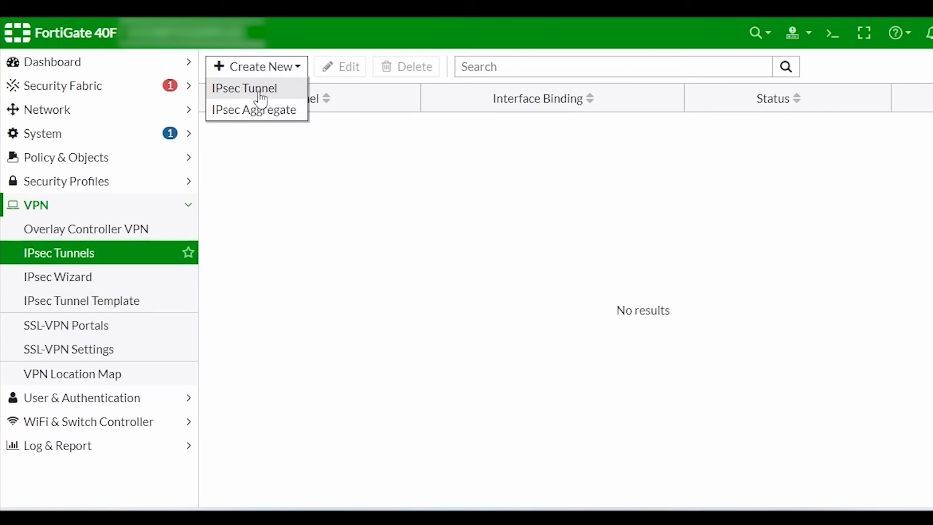
click(246, 88)
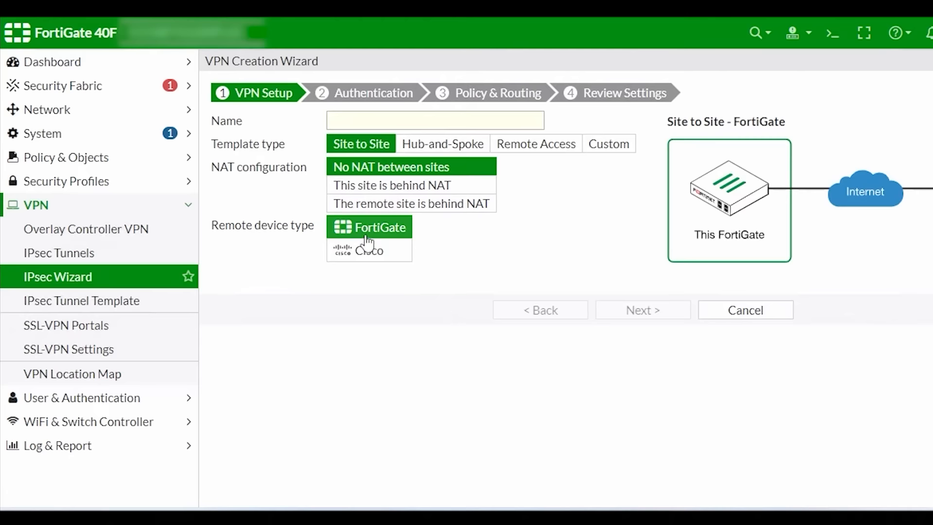
click(364, 258)
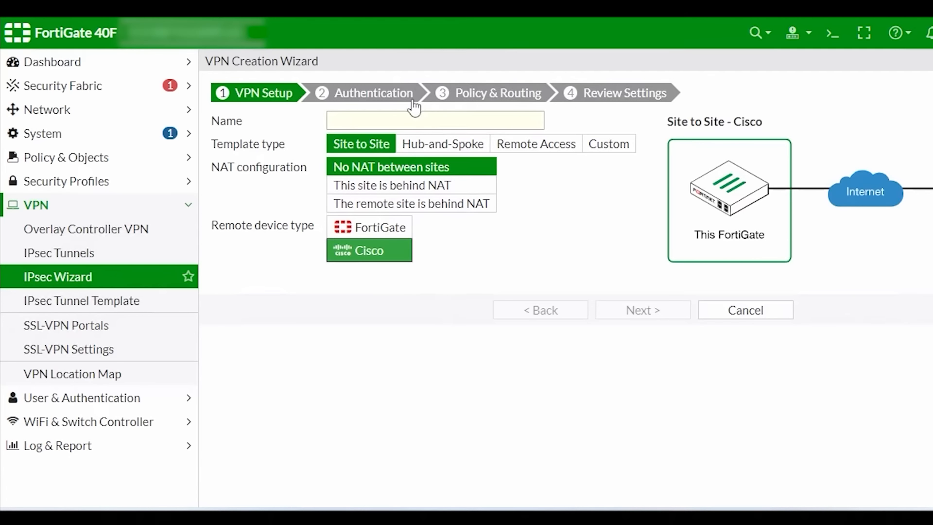
click(402, 230)
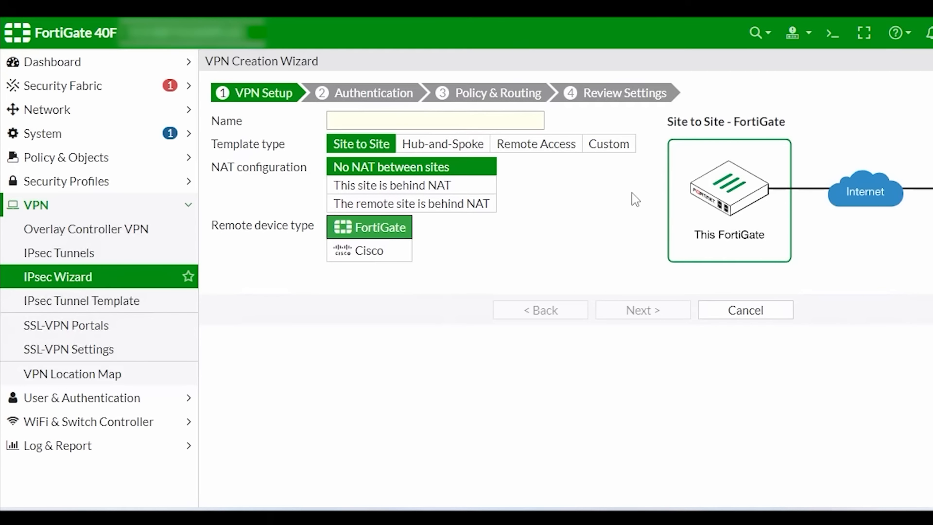
click(604, 148)
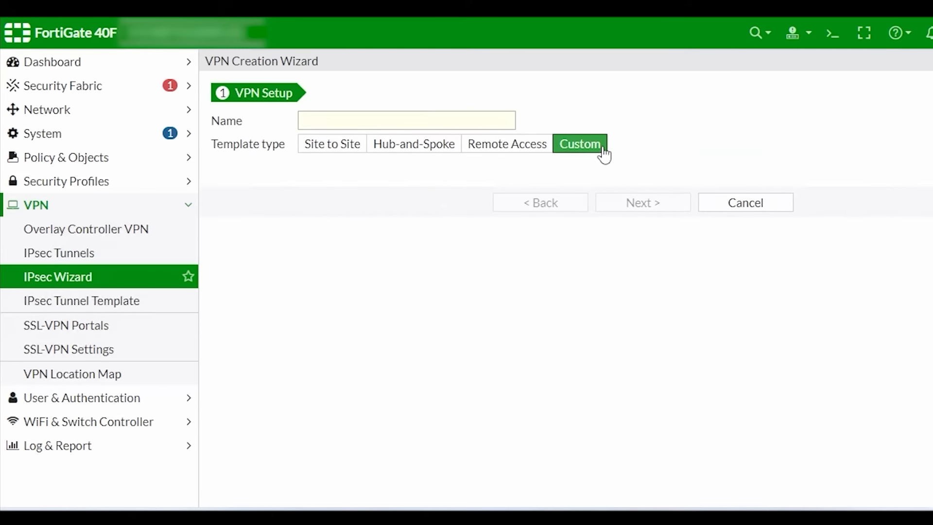
click(403, 122)
text(HQ)
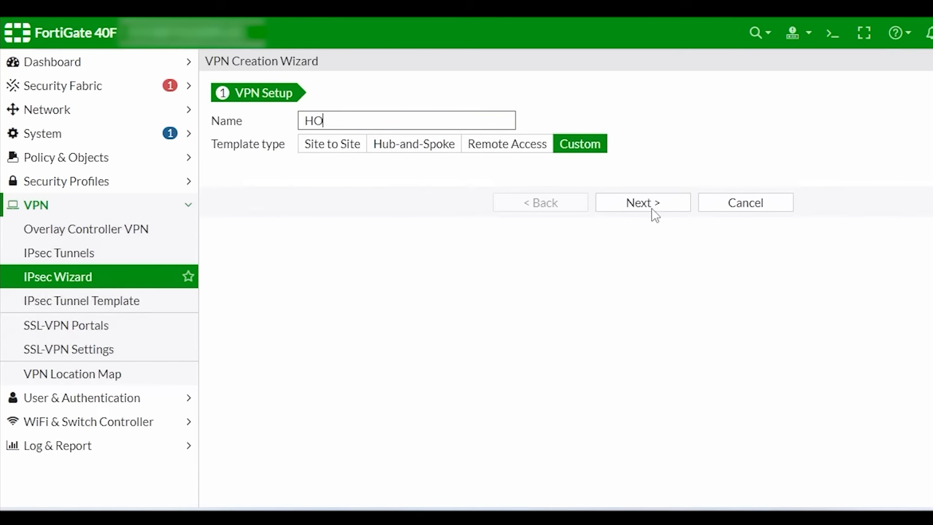
click(652, 210)
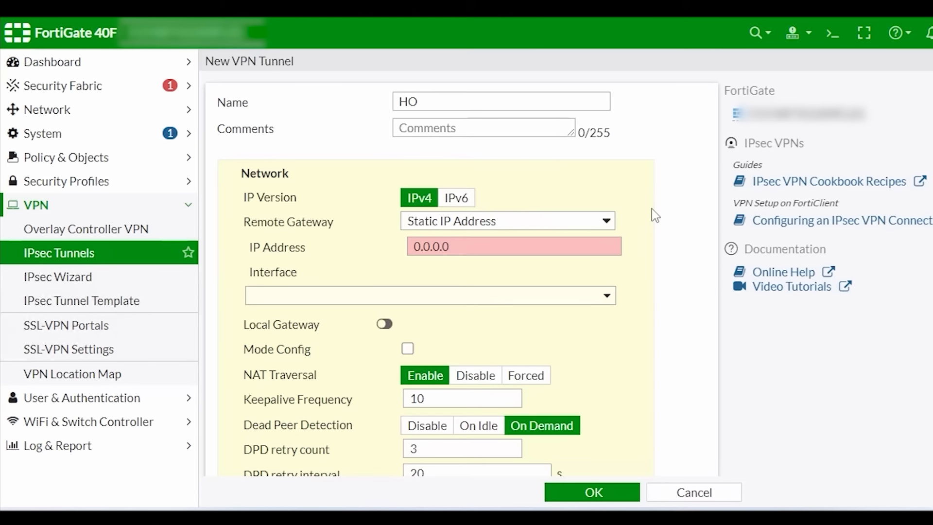
Step: Point the remote gateway to Dynamic DNS hofforns.org on interface HSI
click(596, 227)
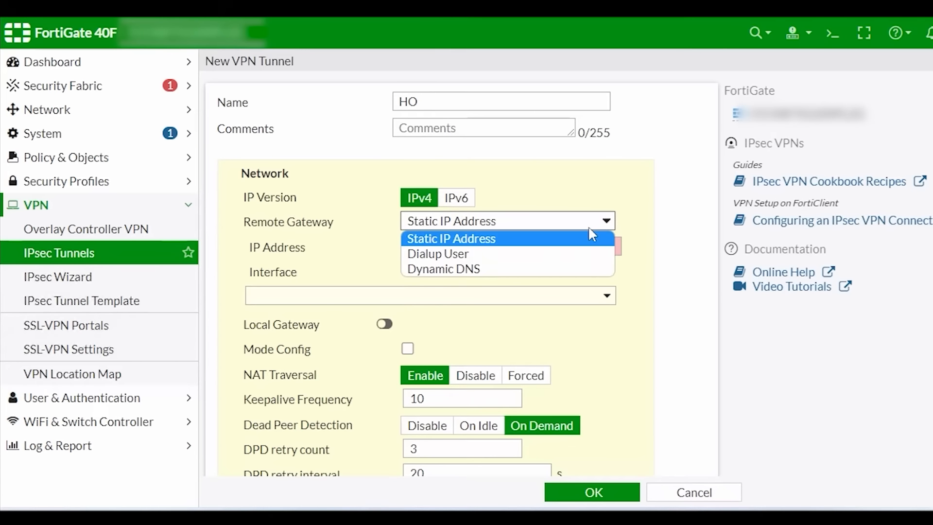
click(483, 271)
click(414, 246)
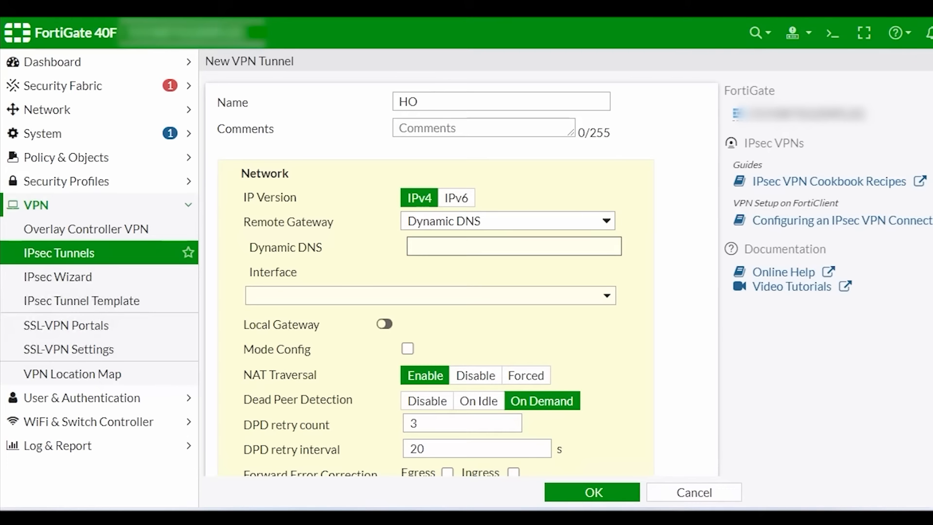
text(hof)
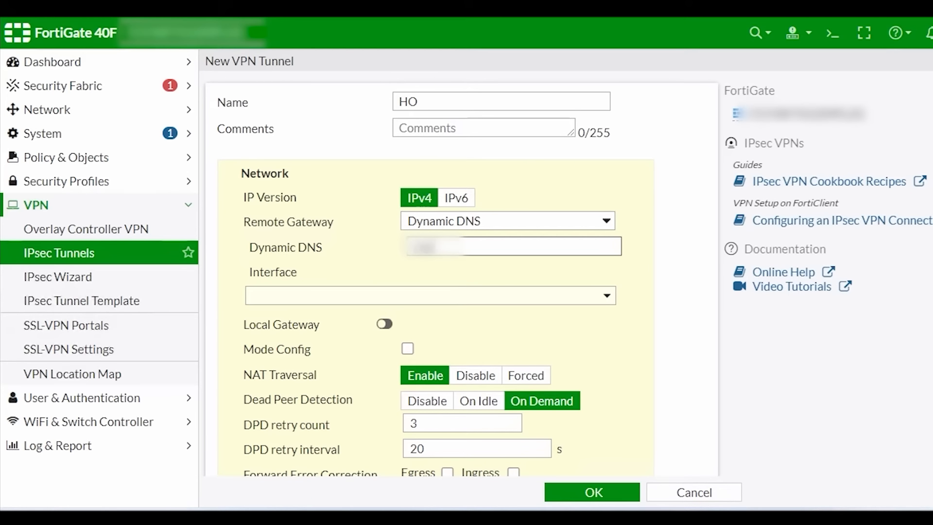
text(for)
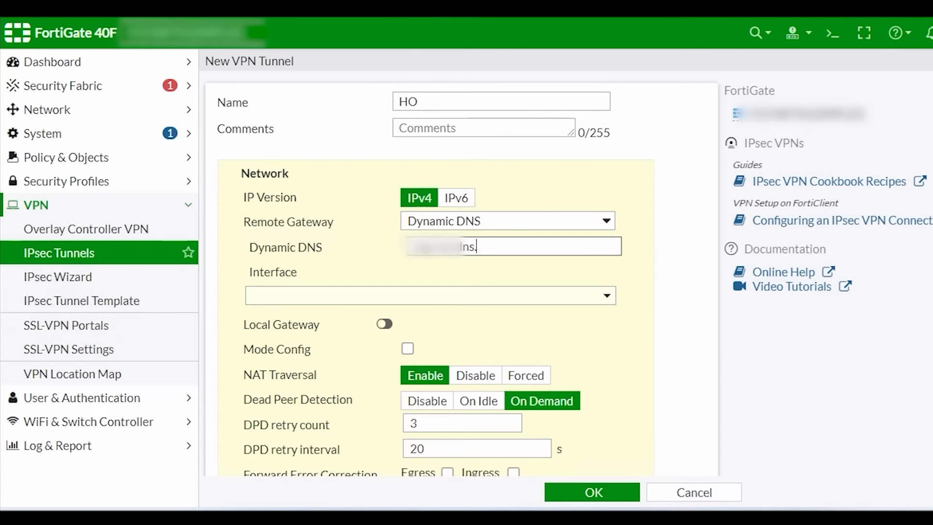
text(ns.org)
click(601, 296)
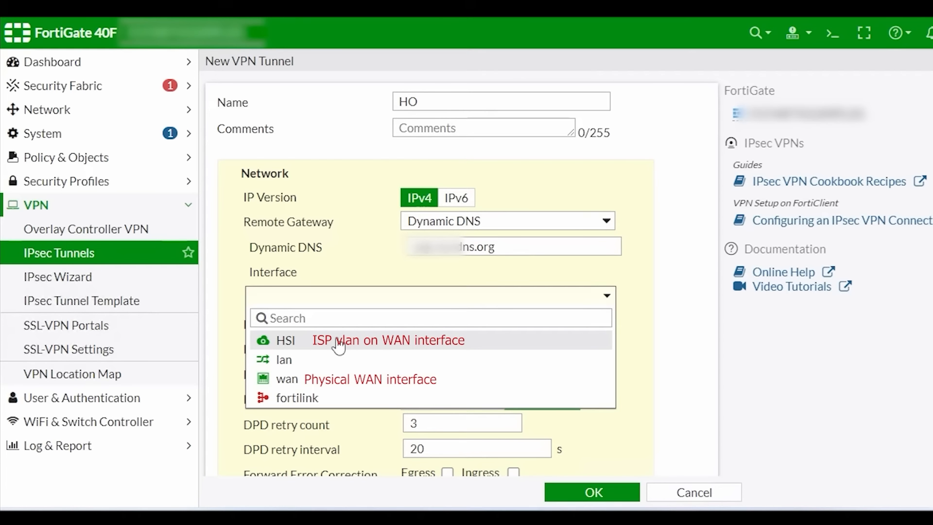
click(339, 341)
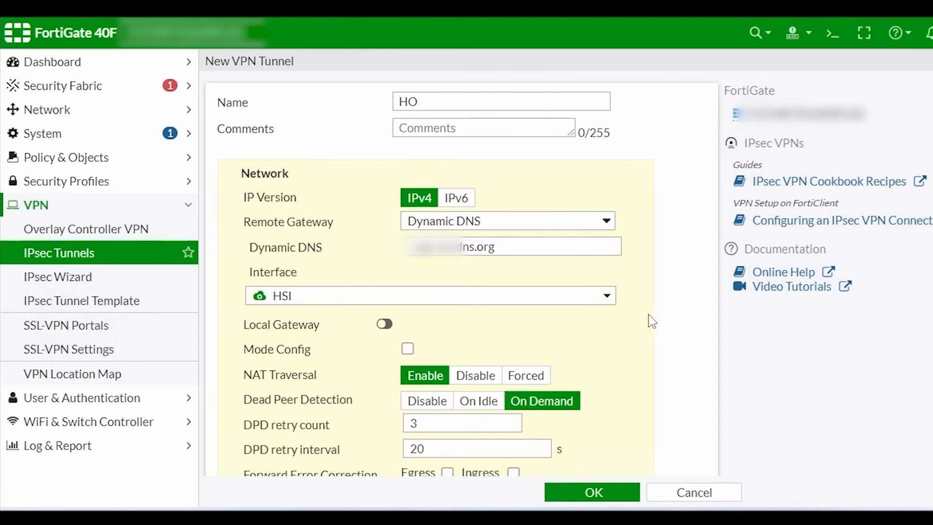
scroll(636, 325, down, 8)
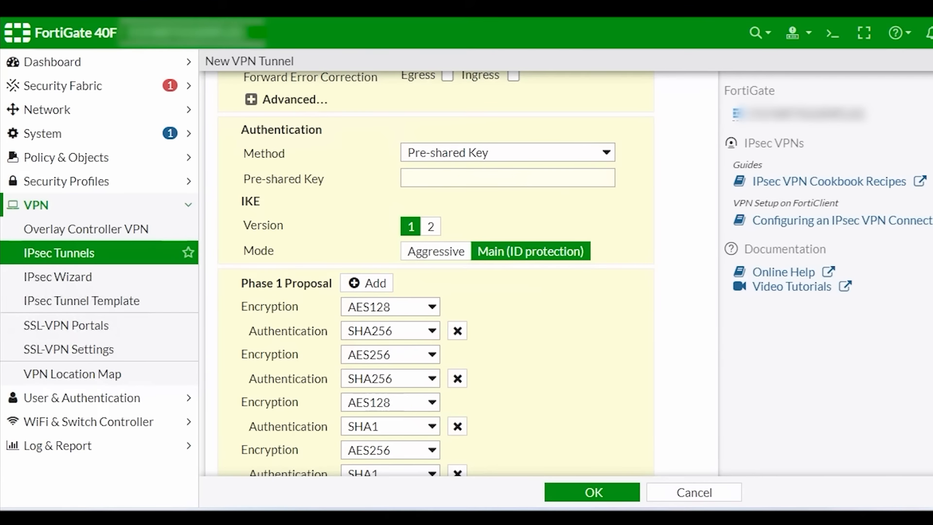
scroll(384, 178, up, 3)
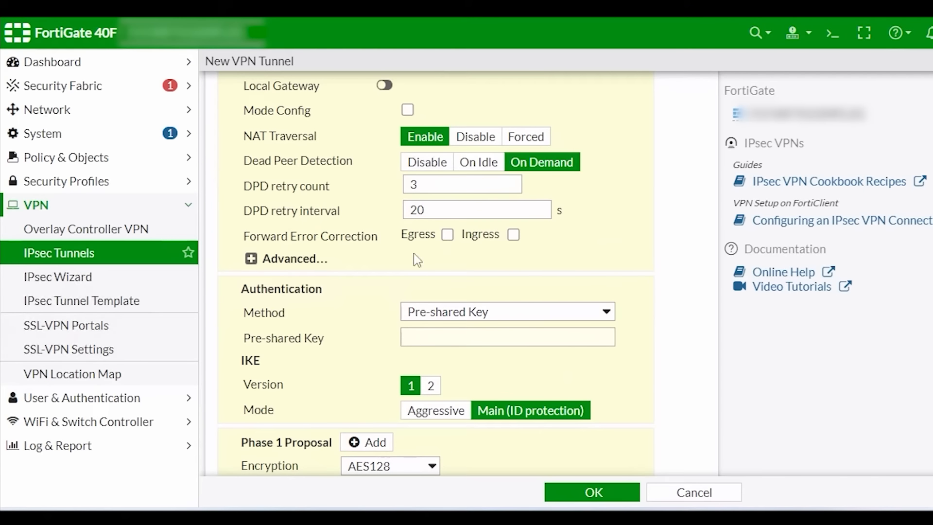
Step: Enter the pre-shared key, set IKE mode to Aggressive, and accept peer ID vpnvpn.org
click(418, 337)
text(p)
text(•••)
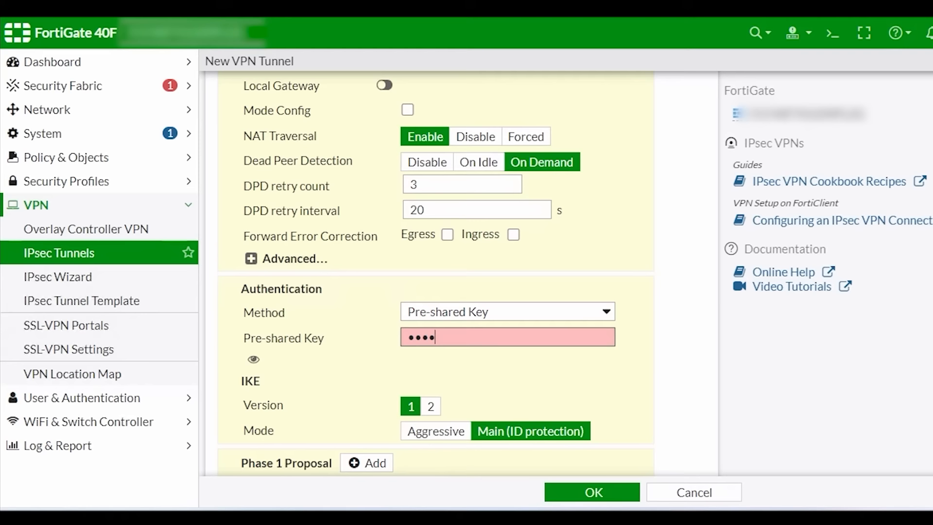
text(••)
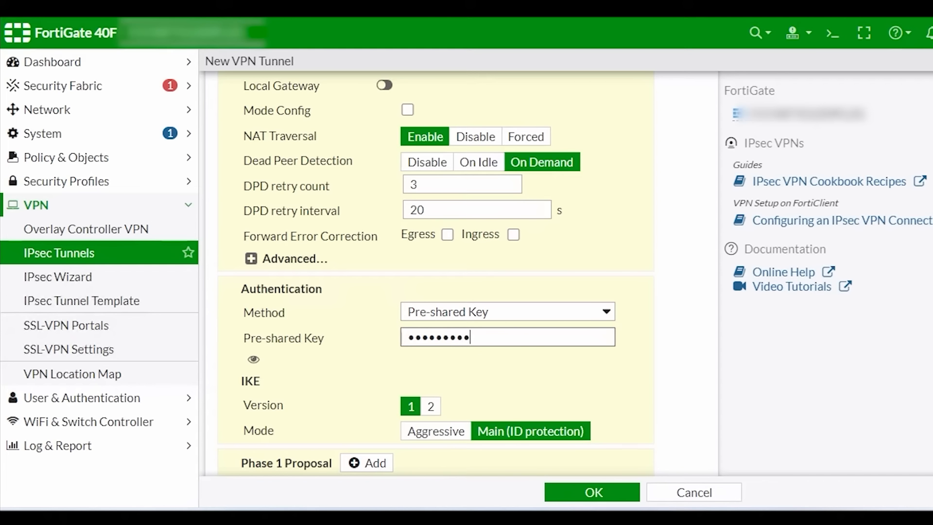
click(254, 360)
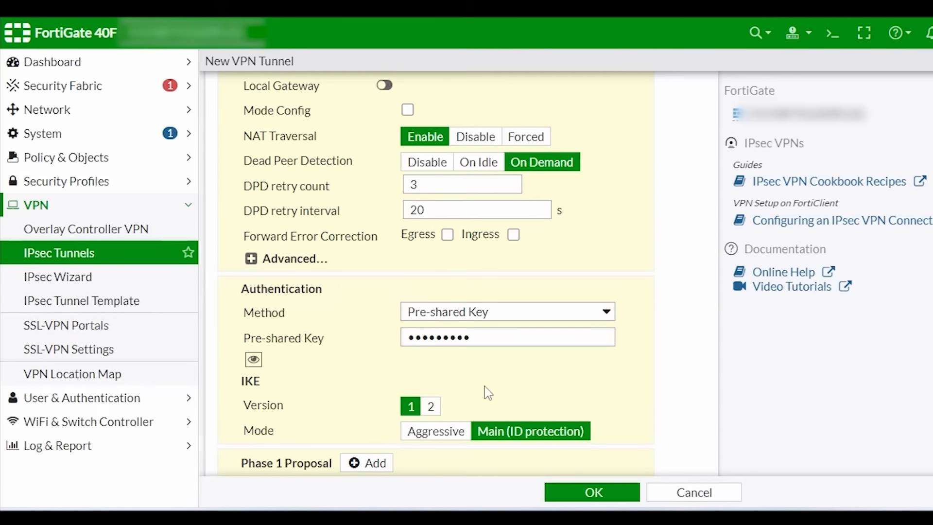
scroll(454, 427, down, 1)
scroll(455, 340, down, 5)
click(436, 194)
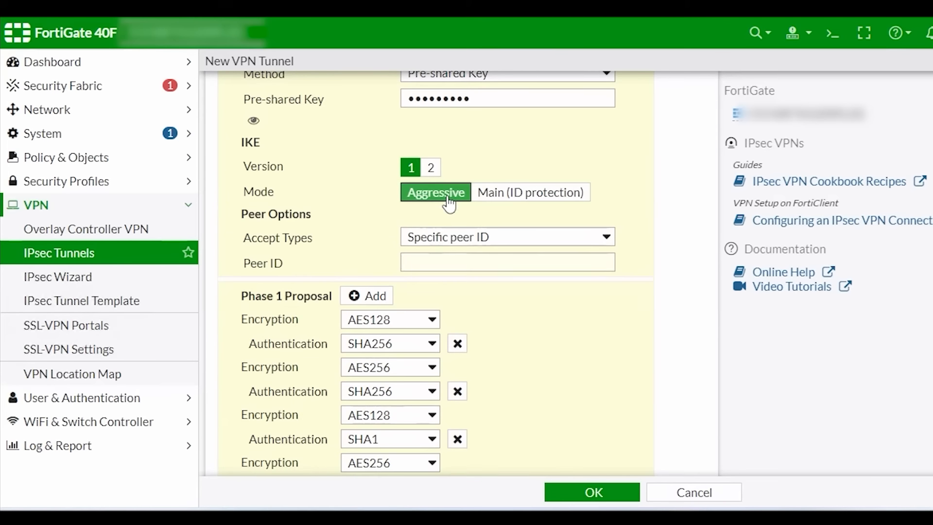
click(441, 262)
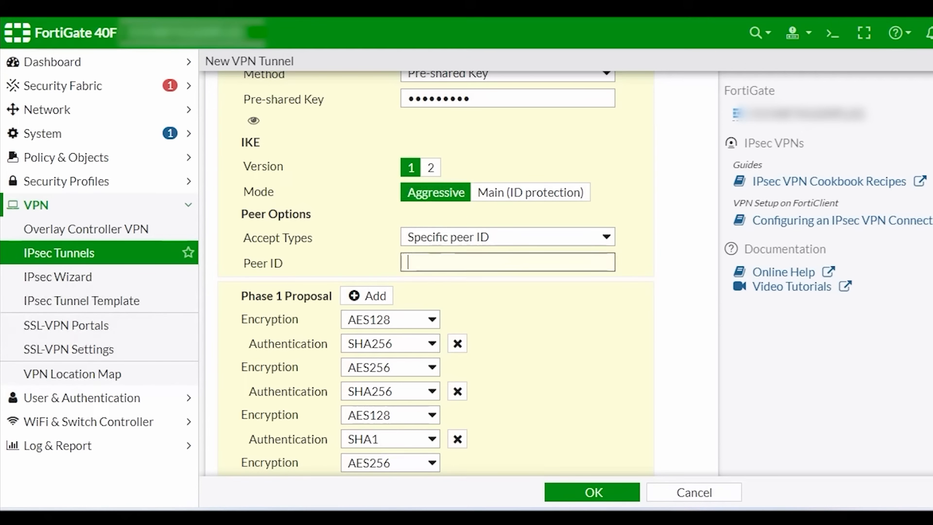
text(vpn)
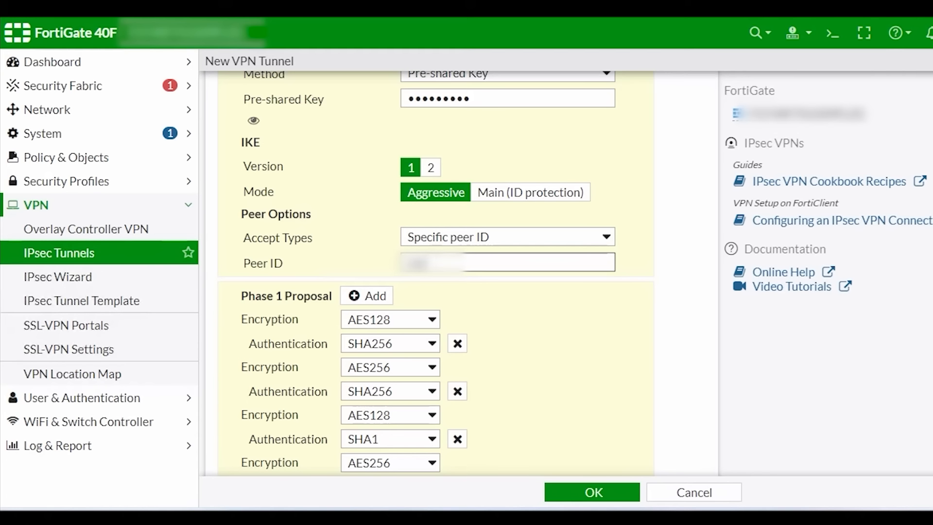
text(vpn)
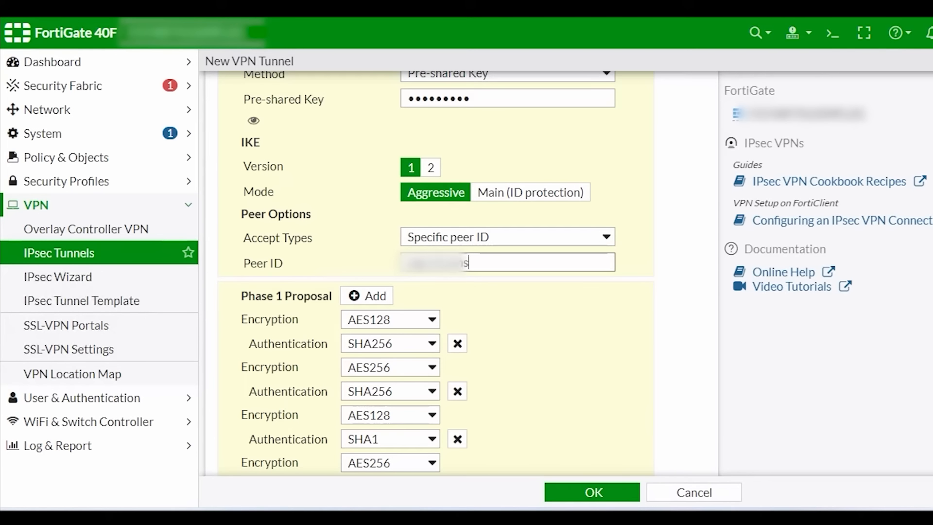
text(.org)
Step: Delete three extra Phase 1 proposals and set the remaining one to 3DES/SHA1 with DH group 2 only
scroll(591, 355, down, 3)
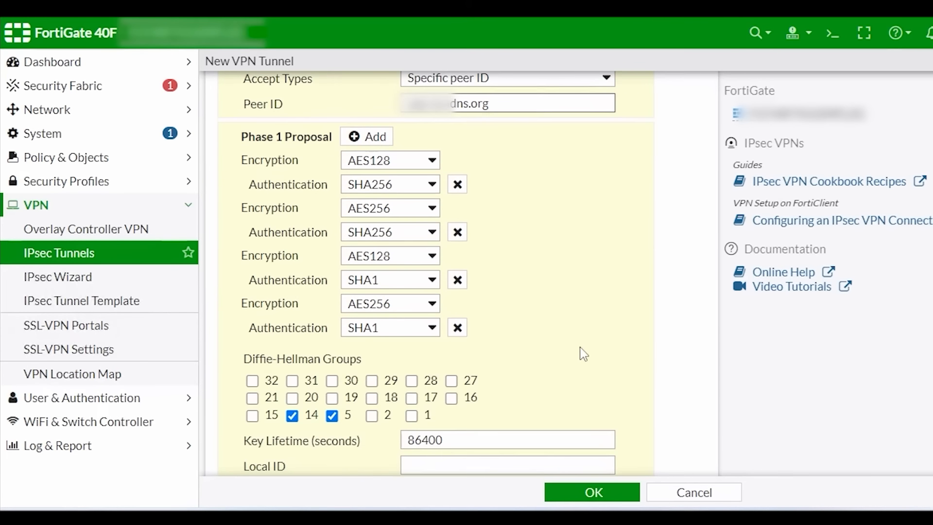
click(457, 328)
click(458, 280)
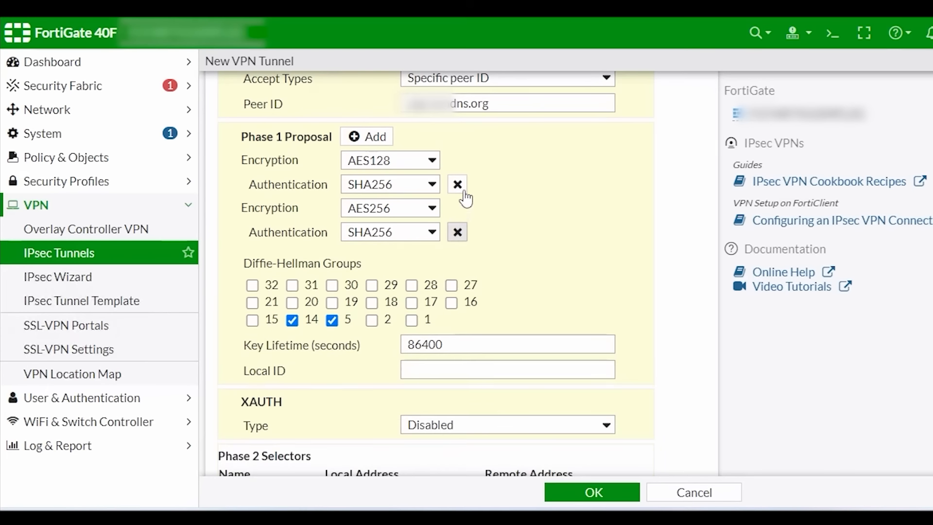
click(457, 232)
click(432, 169)
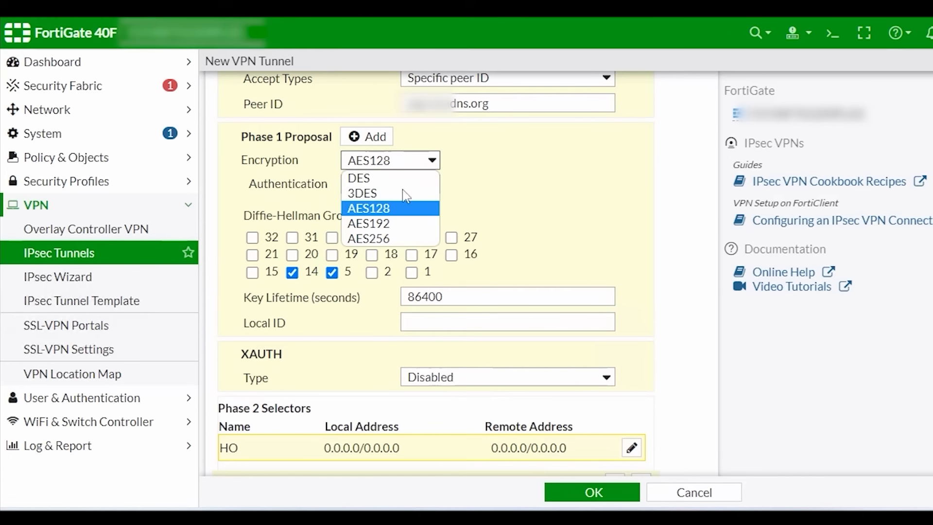
click(437, 191)
click(432, 184)
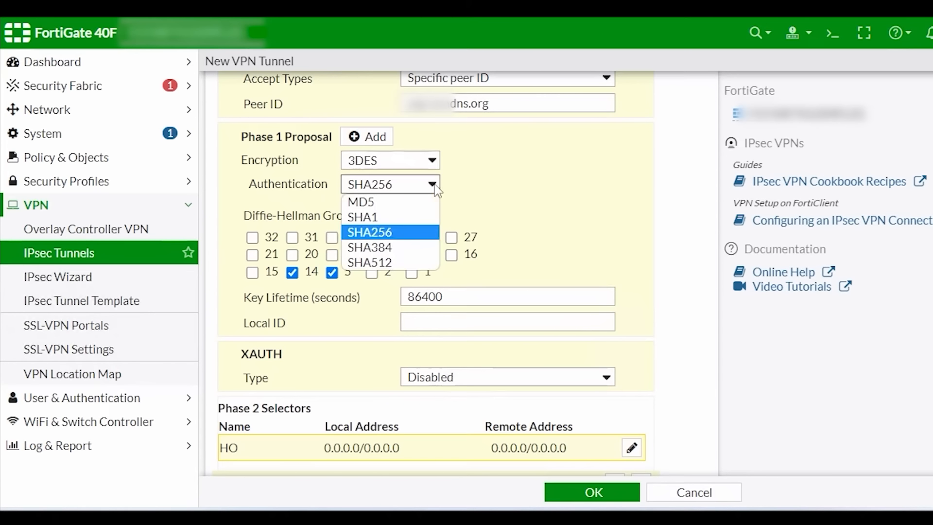
click(391, 220)
click(332, 272)
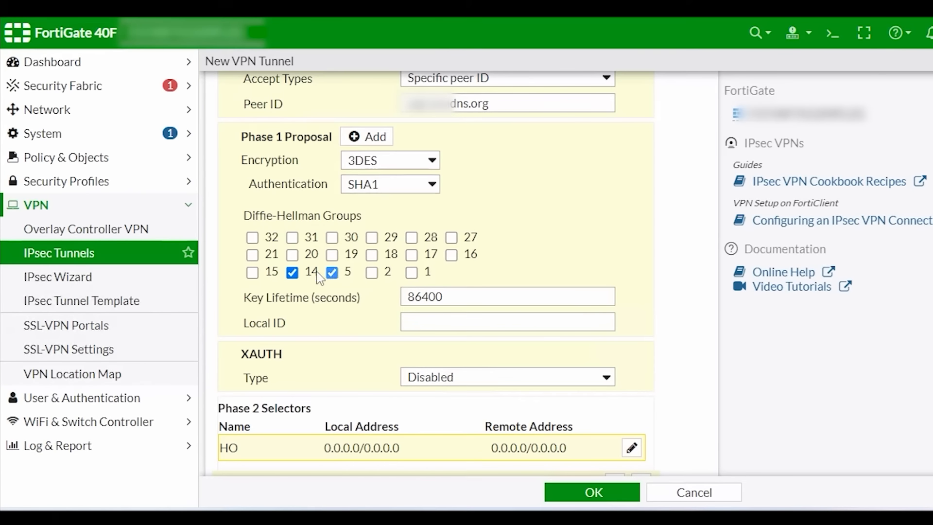
click(292, 272)
click(372, 272)
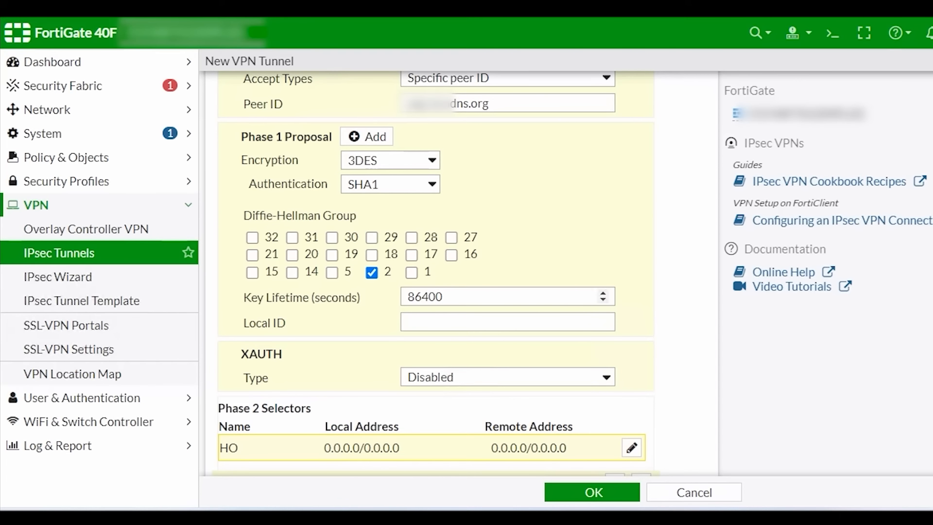
scroll(500, 438, down, 3)
Step: Set the Phase 2 selectors to named addresses: local ZCC_LAN, remote HO_LAN
click(466, 402)
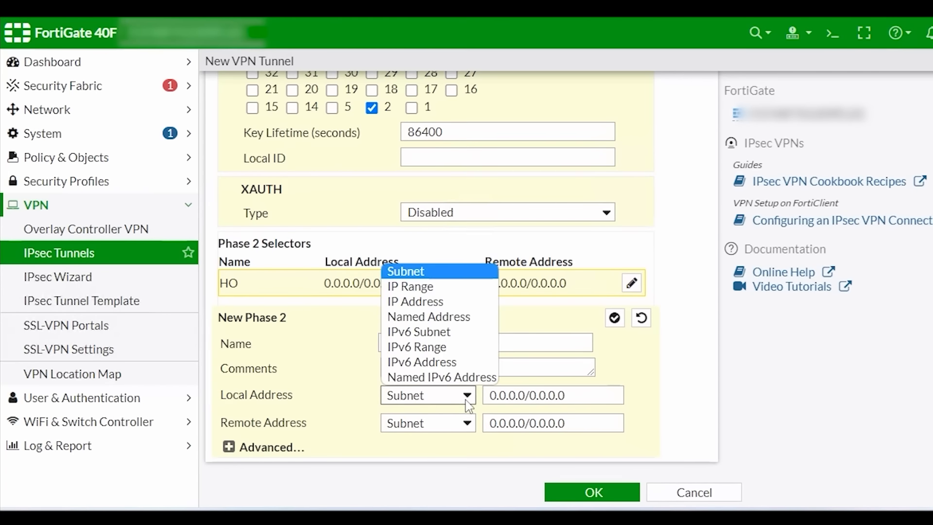
click(467, 320)
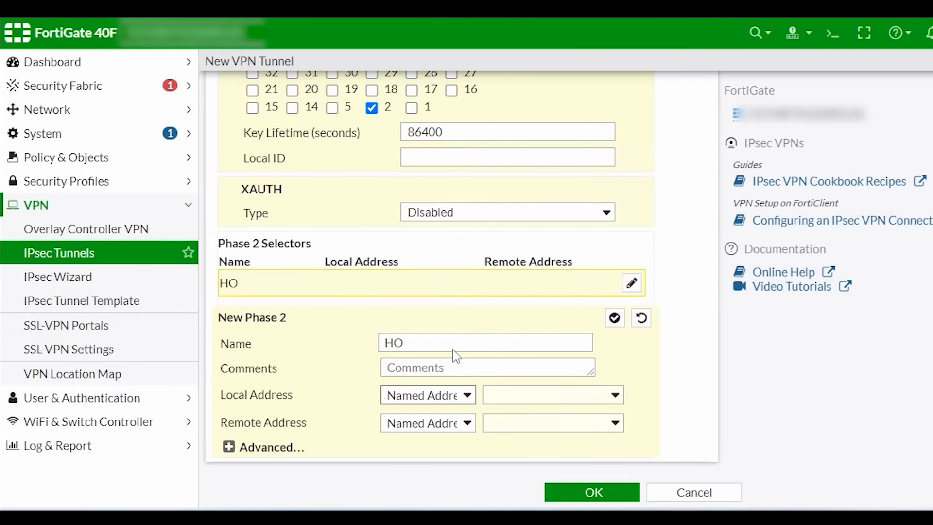
click(572, 396)
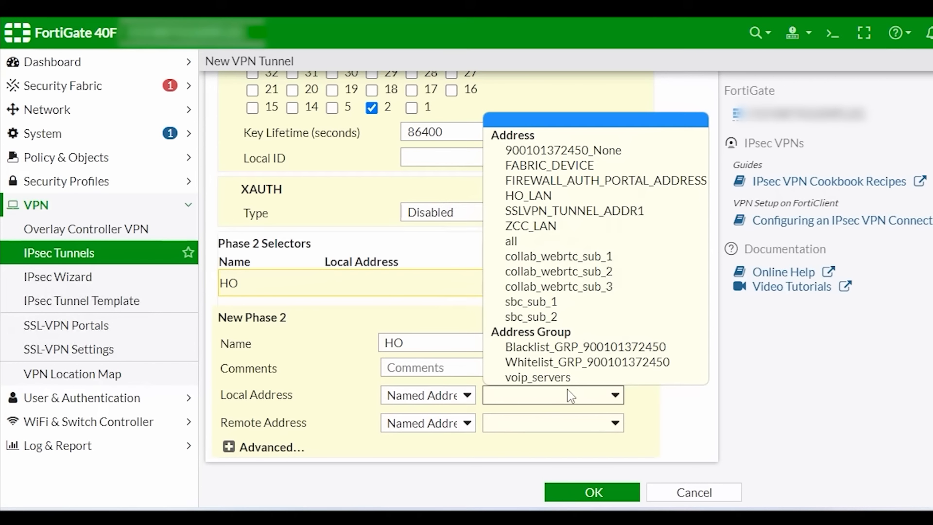
click(554, 228)
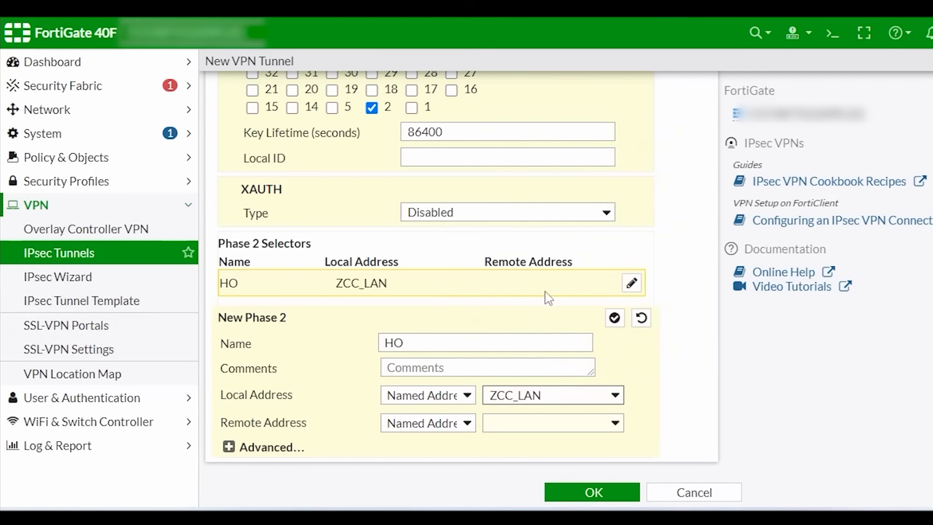
click(546, 423)
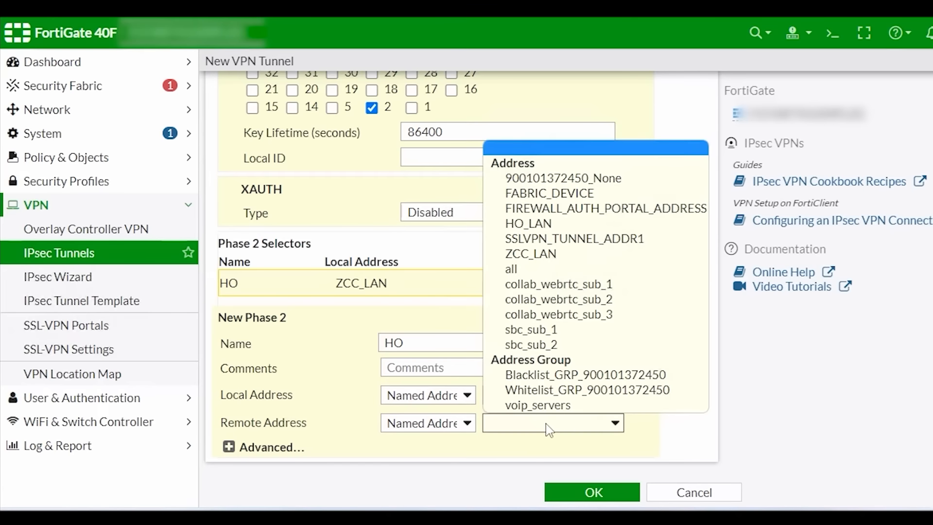
click(550, 226)
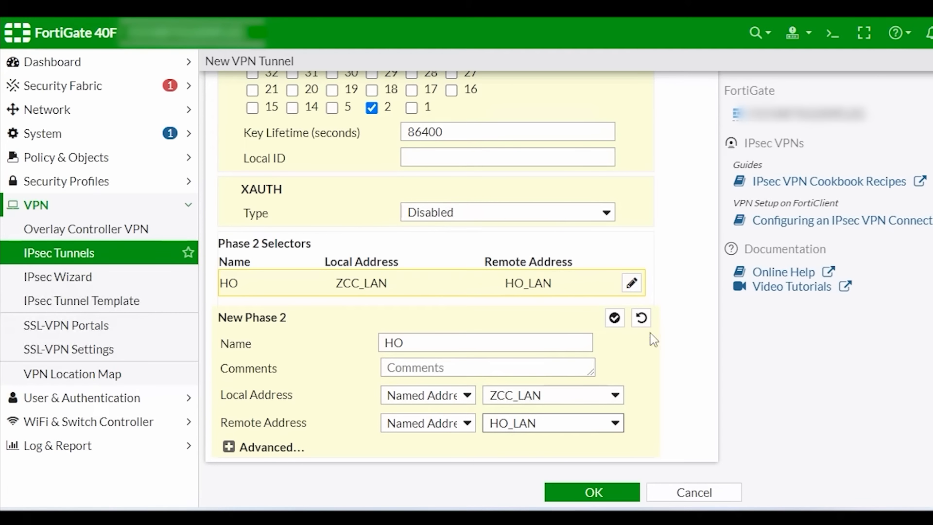
Step: Remove the extra Phase 2 encryption entries and proposals, leaving a single proposal
click(229, 447)
scroll(369, 411, down, 8)
scroll(412, 389, down, 2)
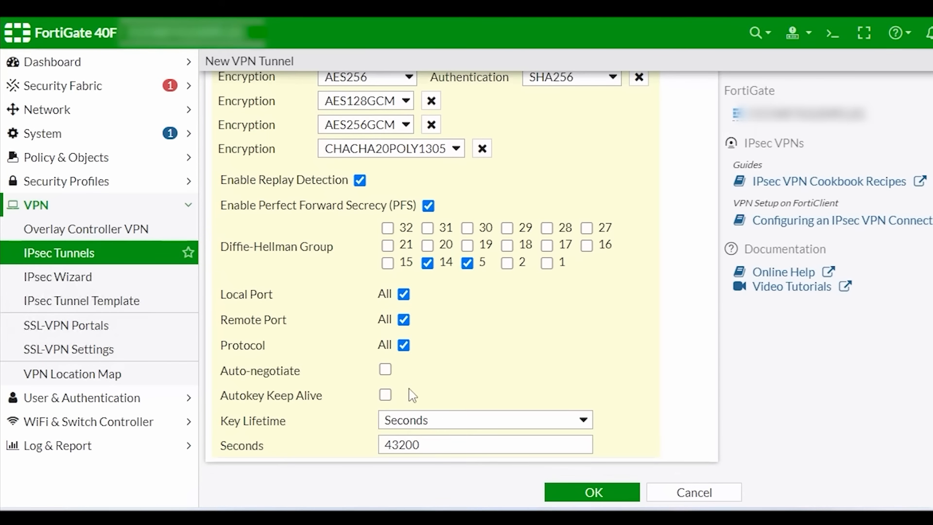
scroll(416, 387, up, 5)
click(482, 388)
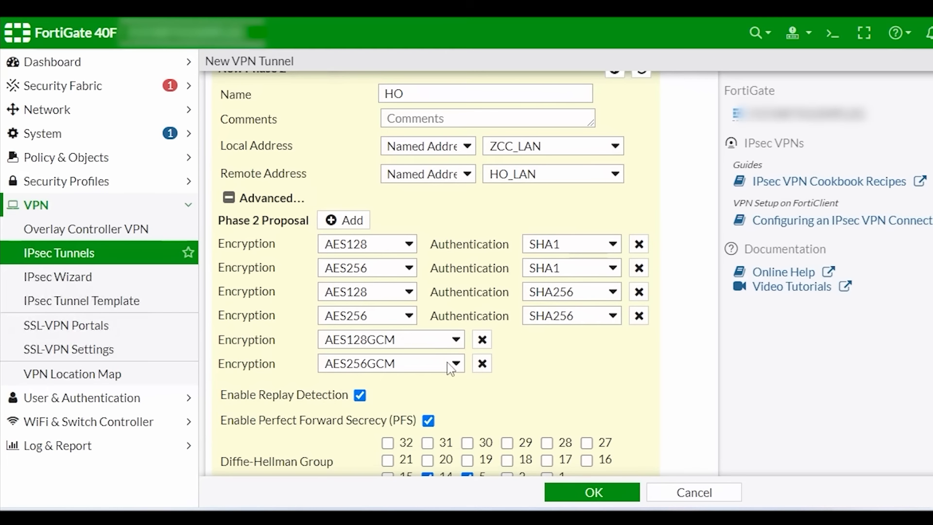
click(480, 362)
click(478, 340)
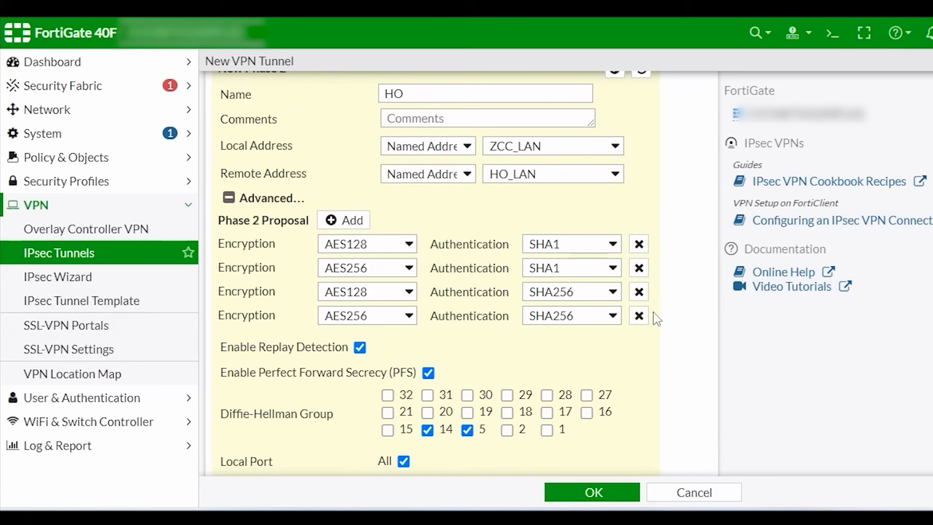
click(640, 316)
click(639, 292)
click(640, 268)
Step: Set the Phase 2 proposal to 3DES/SHA1 with DH group 2 only, and enable auto-negotiate
click(409, 244)
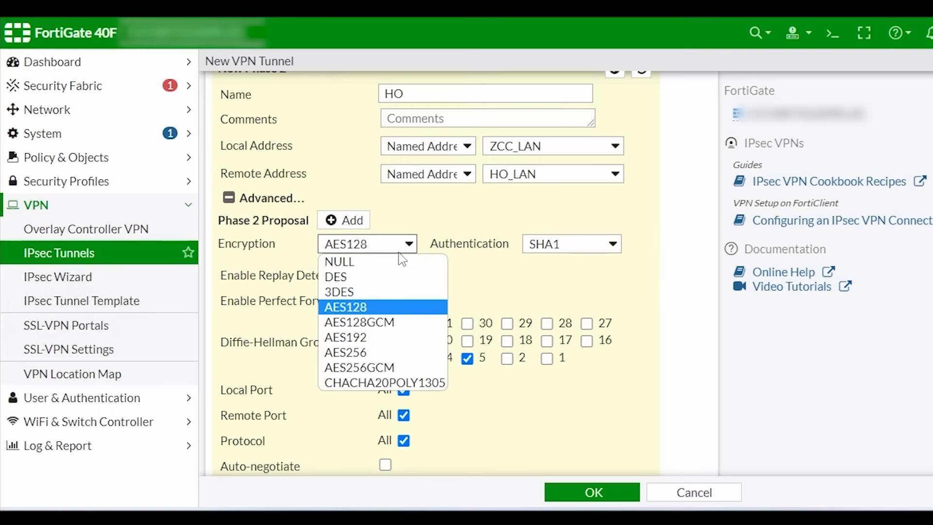
click(359, 292)
click(612, 244)
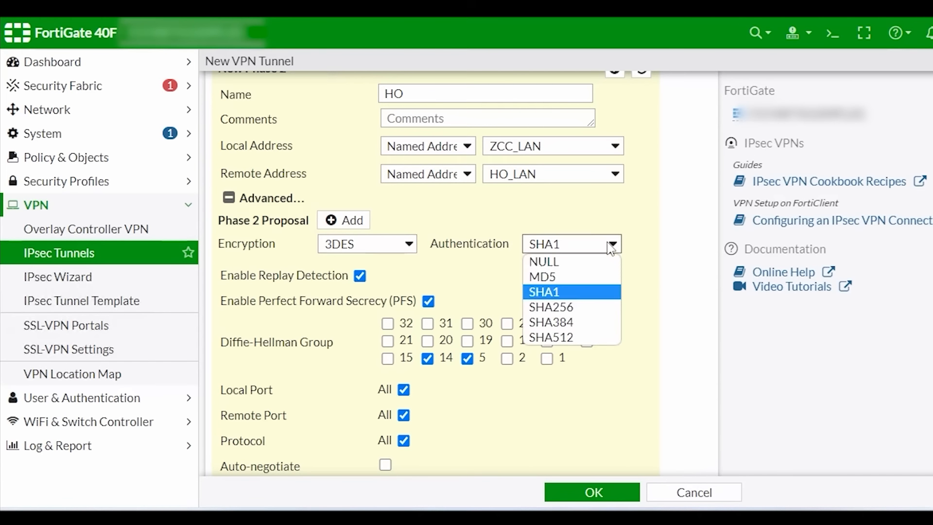
click(575, 293)
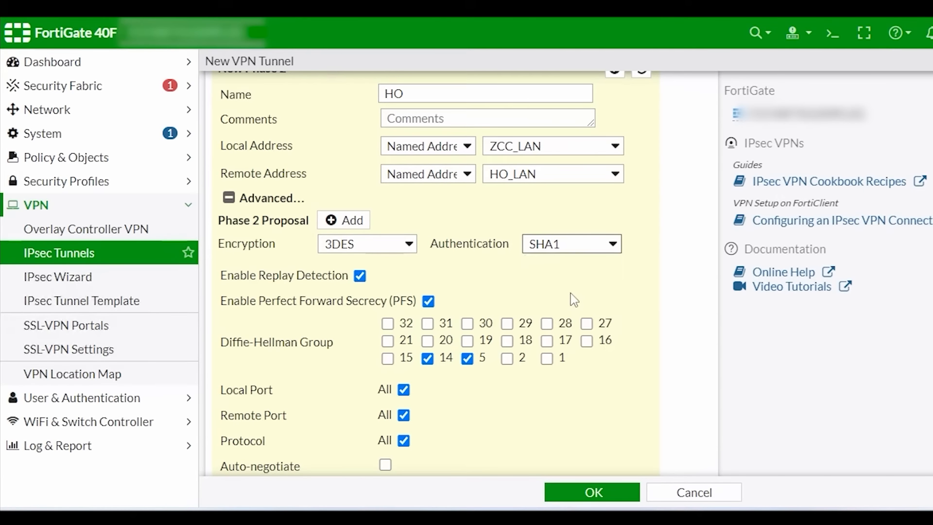
click(428, 359)
click(467, 359)
click(508, 360)
scroll(550, 408, down, 2)
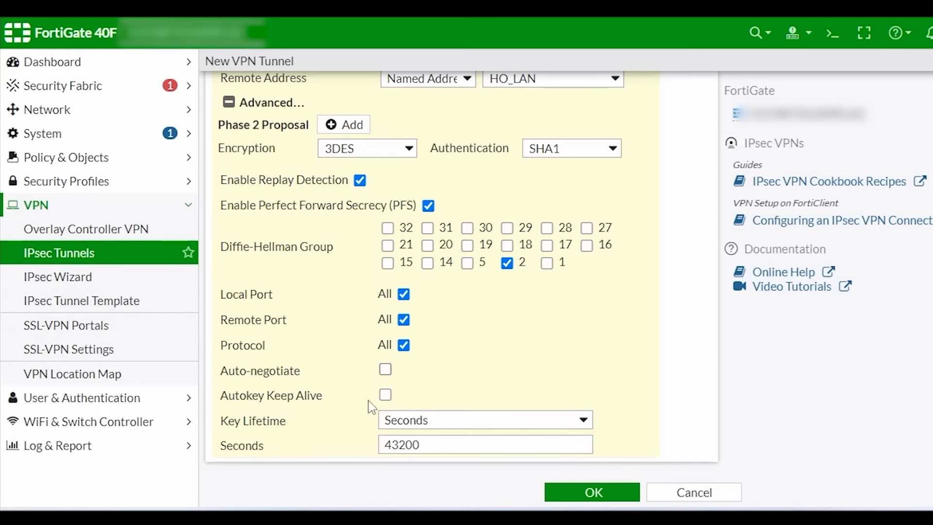
click(385, 369)
Step: Save the HO tunnel, then edit its Phase 1 to set Local ID adfortiddns.com and save again
click(594, 493)
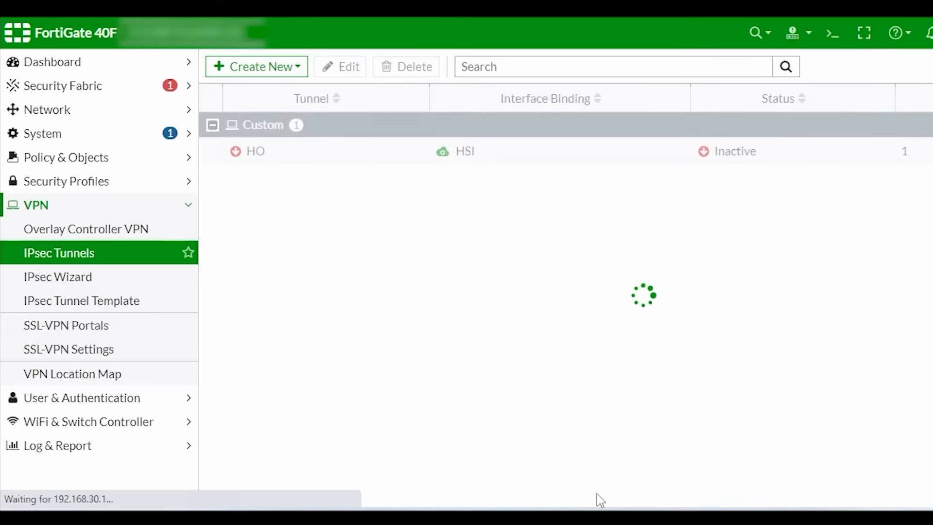
double_click(675, 155)
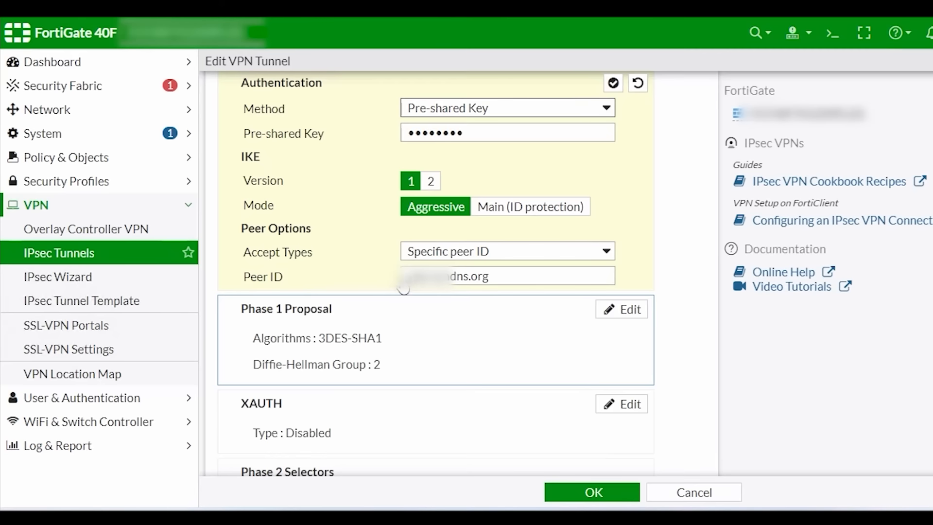
click(631, 310)
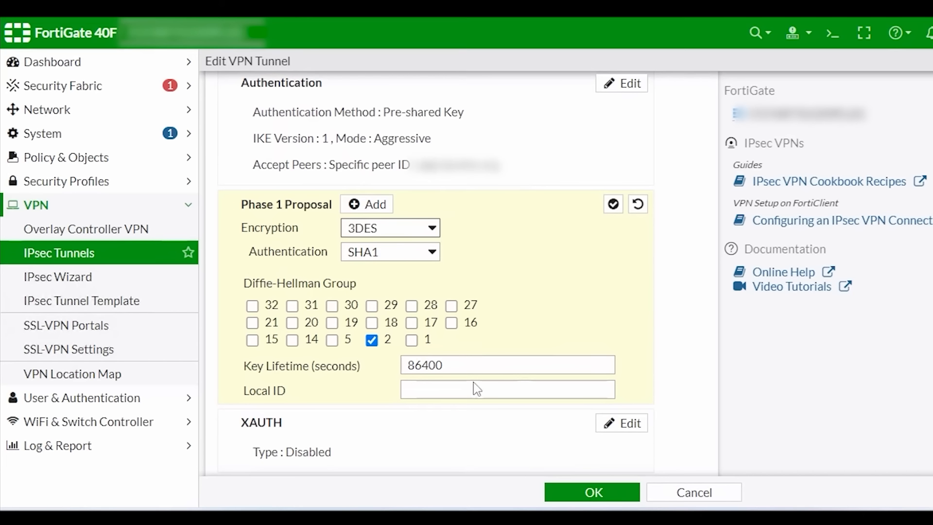
click(508, 390)
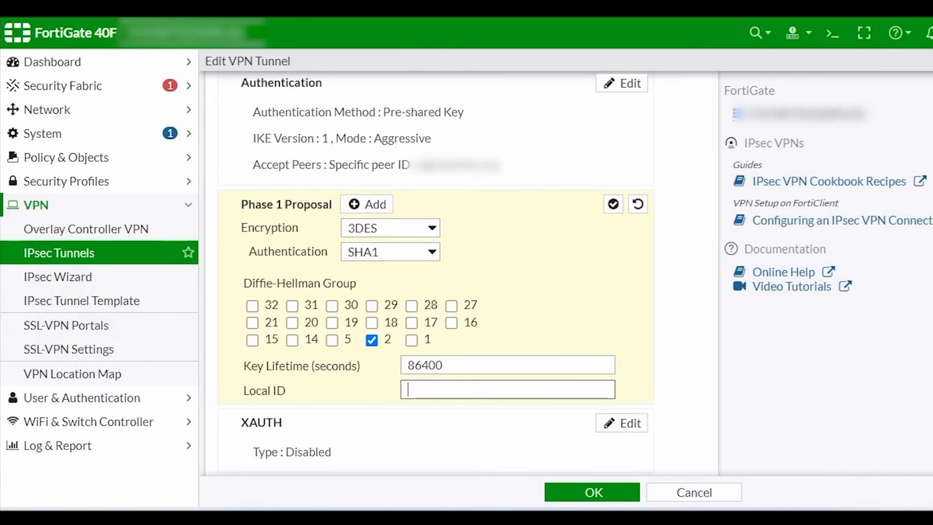
text(ad)
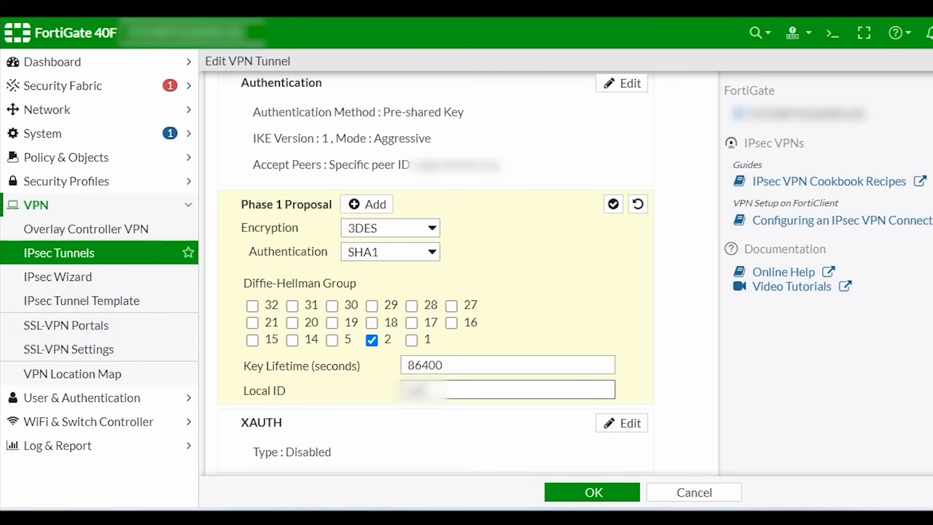
text(fortid)
text(dns.com)
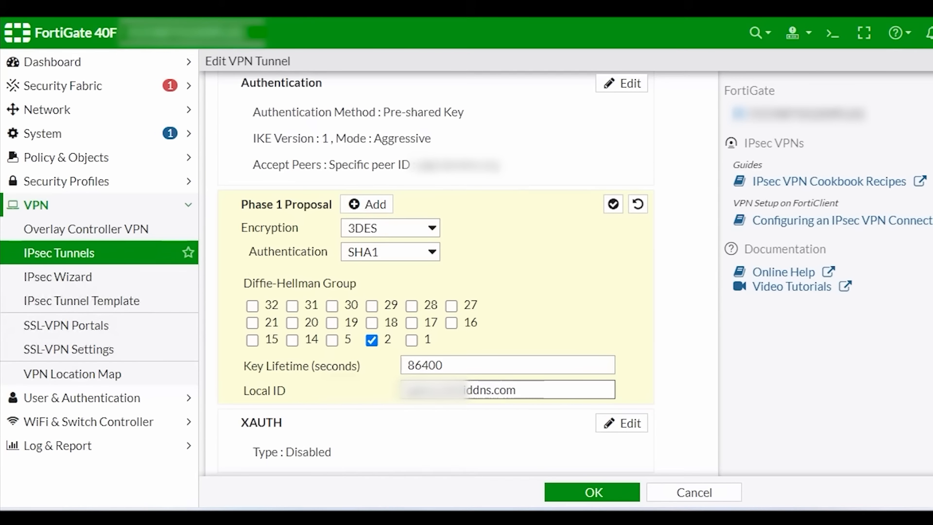
click(614, 204)
click(601, 496)
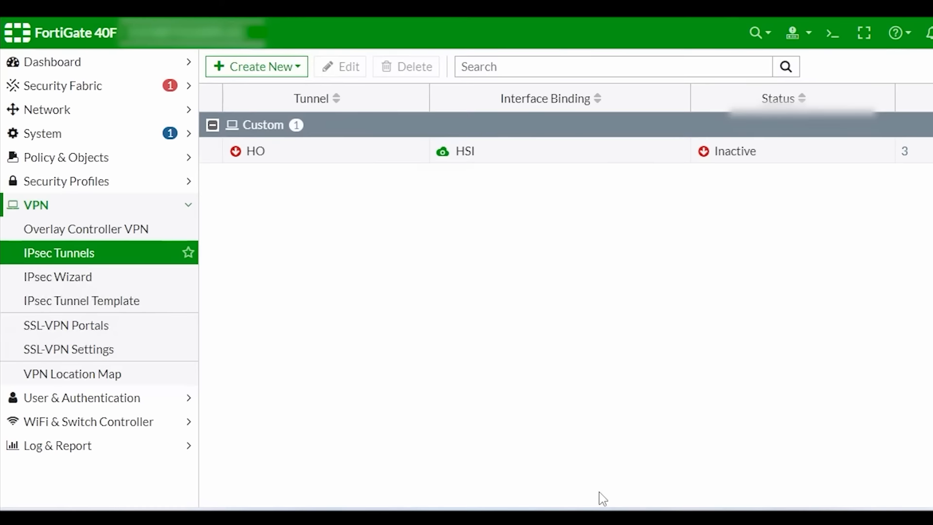
click(66, 157)
Step: Start firewall policy ZCC>HO with incoming interface lan and outgoing interface HO
click(77, 182)
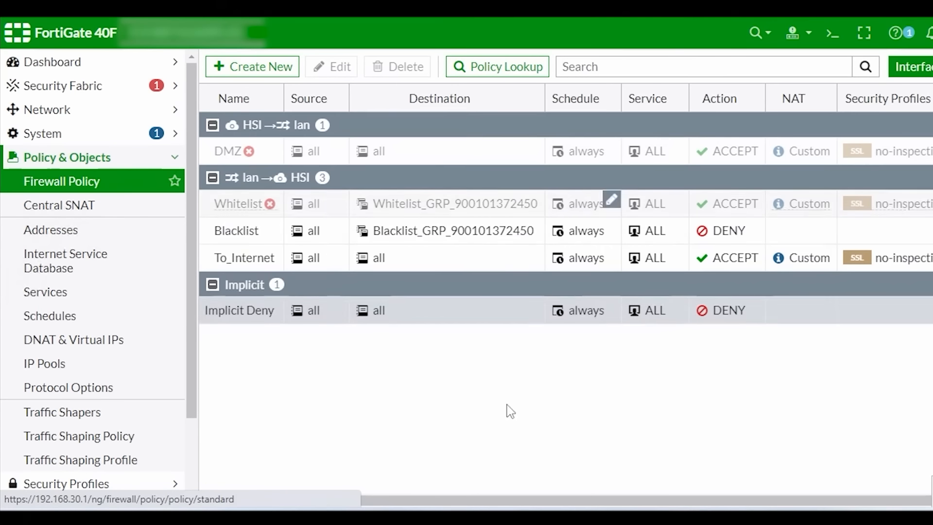
click(267, 68)
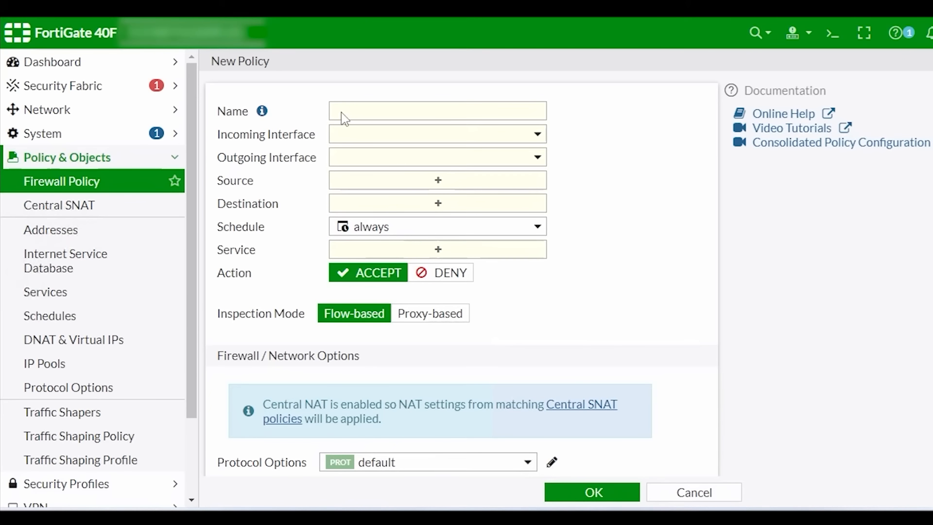
click(344, 117)
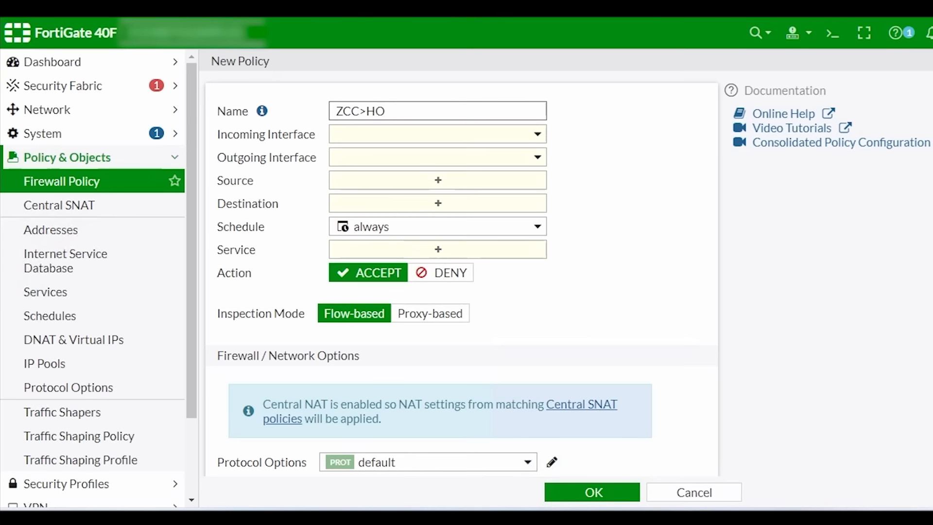
click(402, 140)
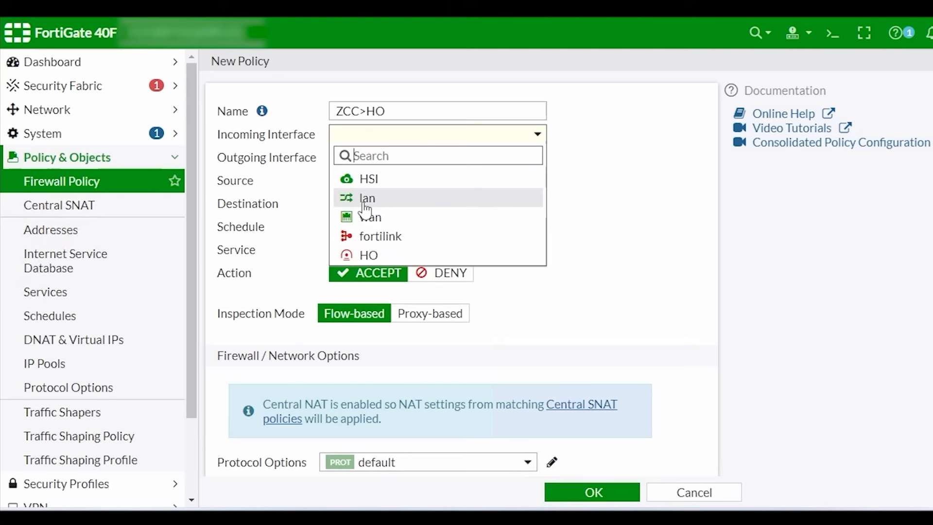
click(365, 206)
click(401, 160)
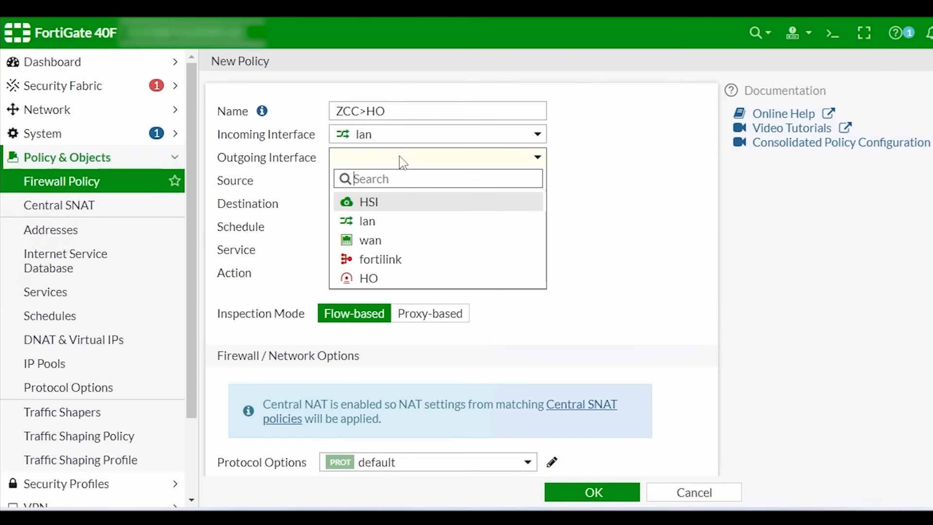
click(366, 278)
mouse_move(378, 164)
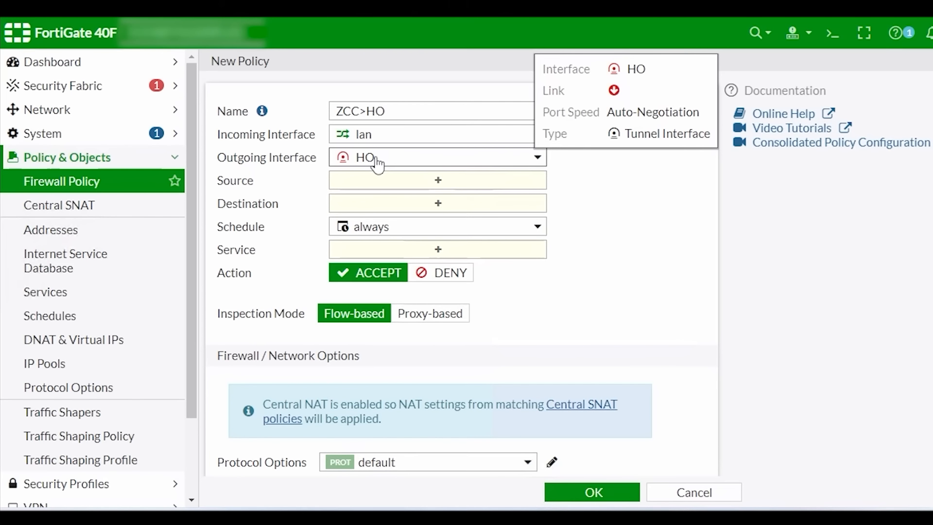
Step: Set source ZCC_LAN, destination HO_LAN, service ALL, and save the ZCC>HO policy
click(439, 181)
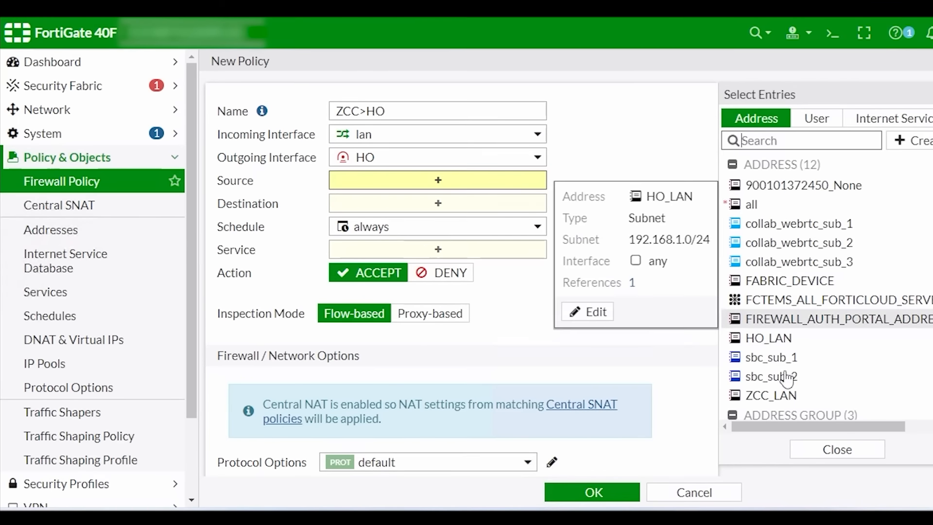
click(771, 396)
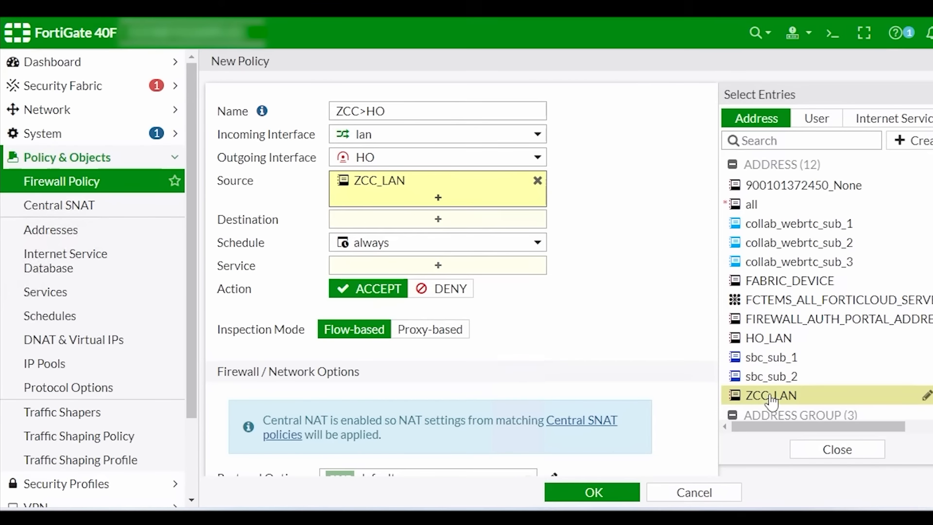
click(434, 221)
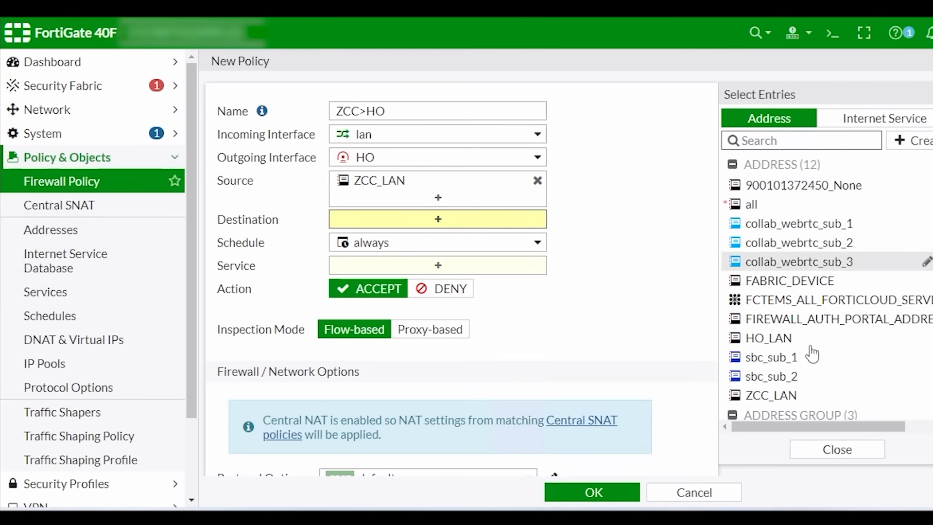
click(774, 342)
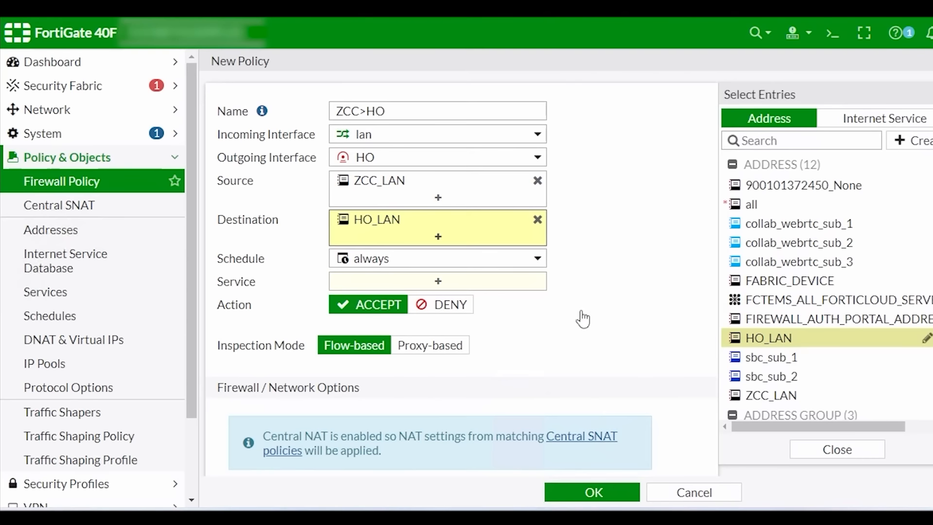
click(471, 284)
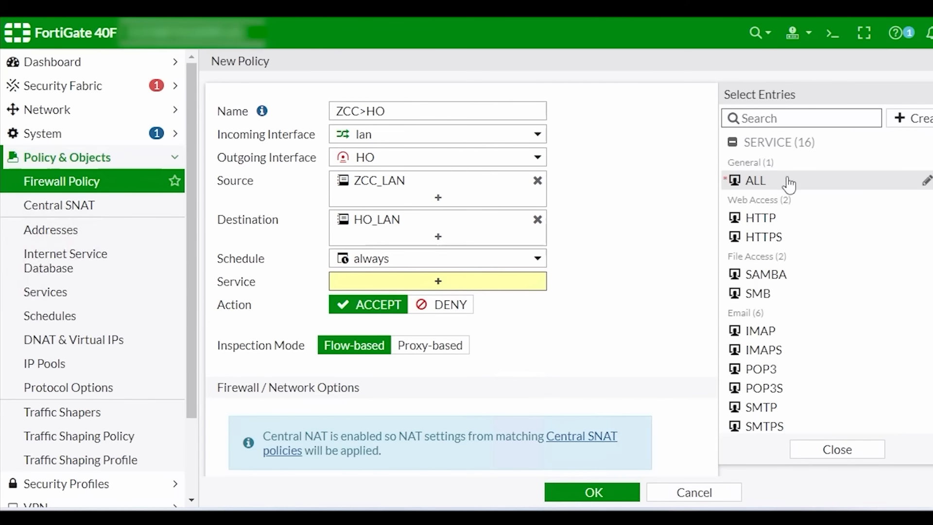
click(788, 185)
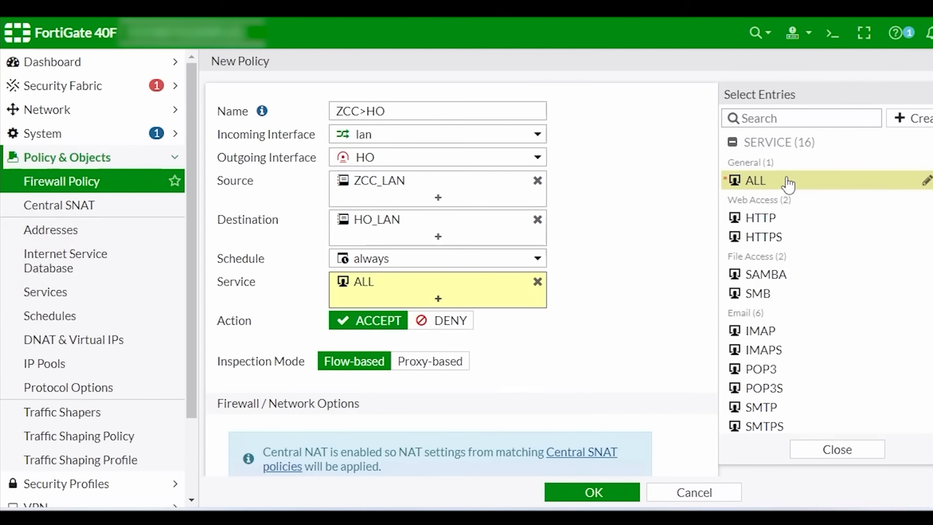
click(625, 233)
scroll(637, 312, down, 10)
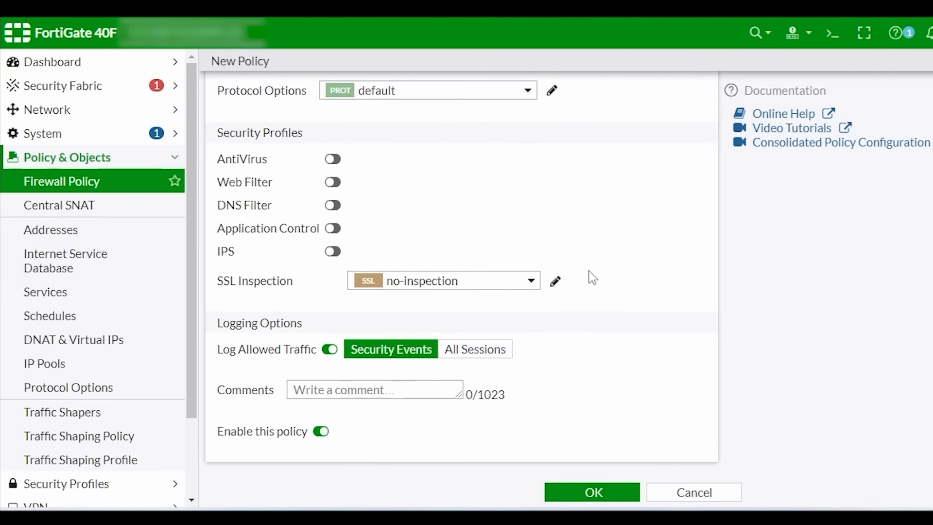
scroll(589, 275, up, 10)
scroll(581, 292, down, 5)
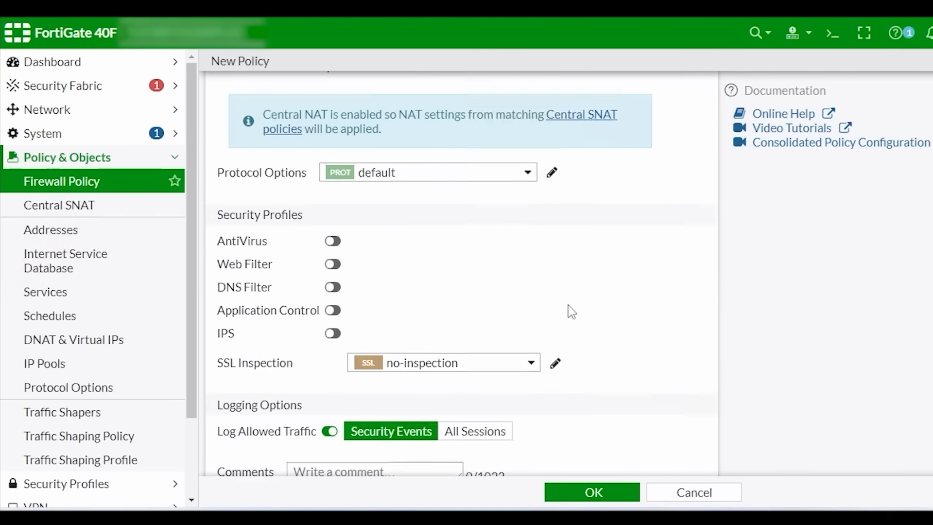
scroll(572, 303, down, 3)
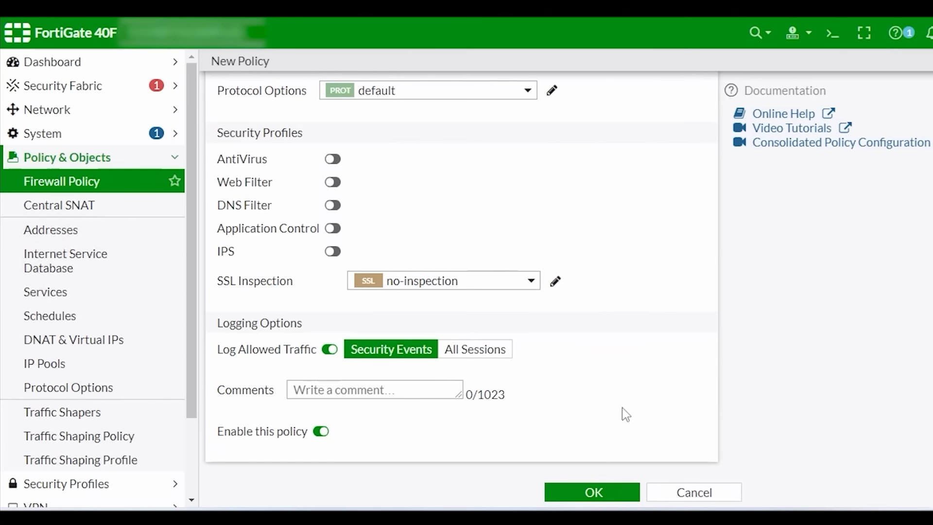
click(594, 486)
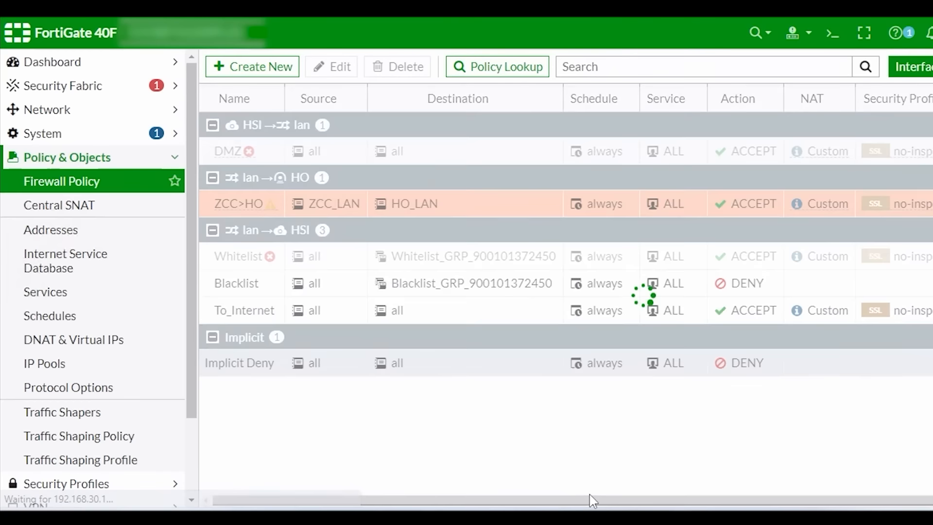
click(470, 207)
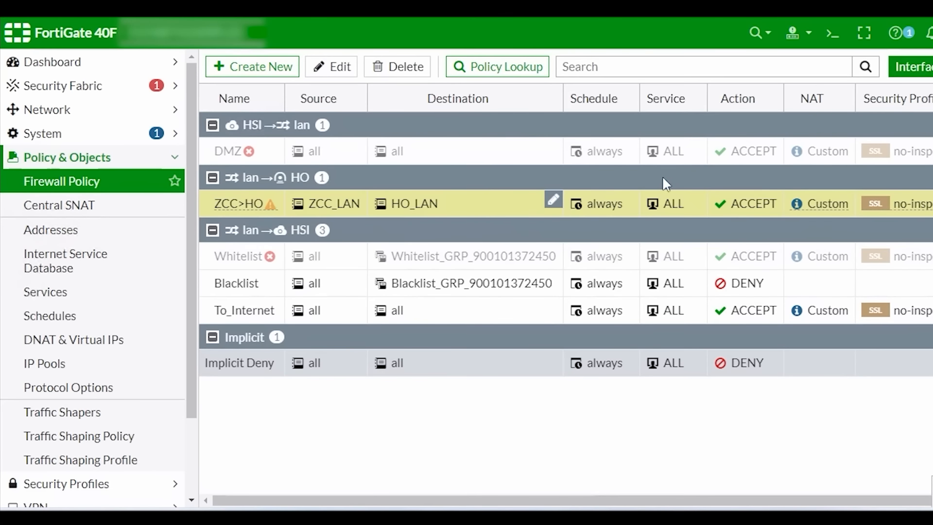
Step: Clone ZCC>HO in reverse, name the copy HO>ZCC, enable it, and save
right_click(440, 208)
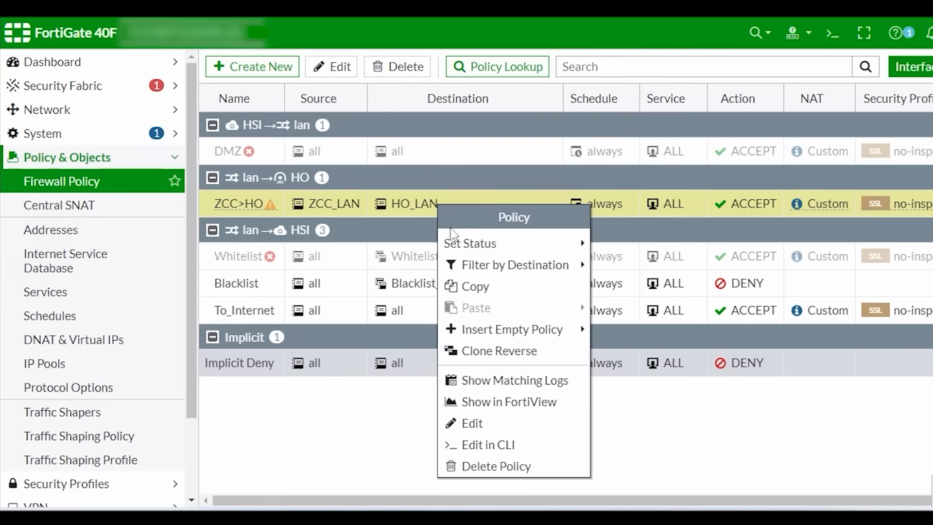
click(499, 351)
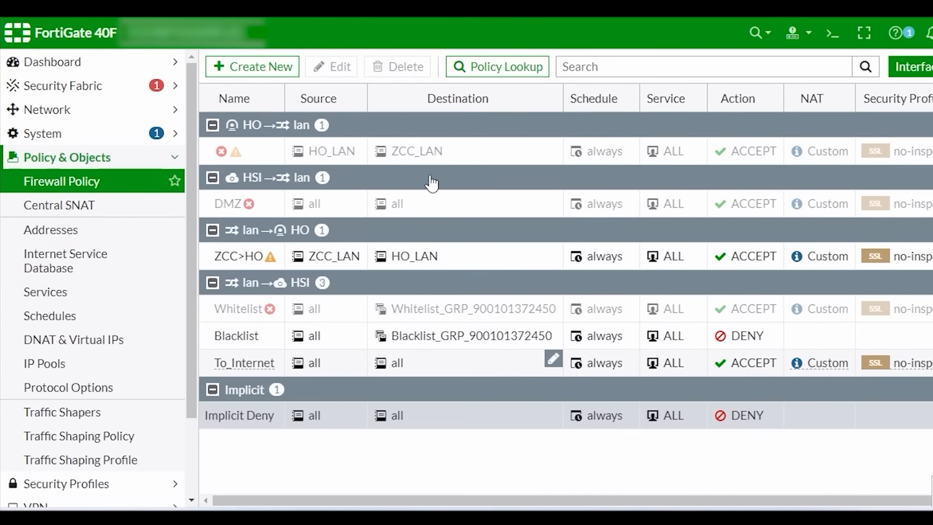
click(431, 151)
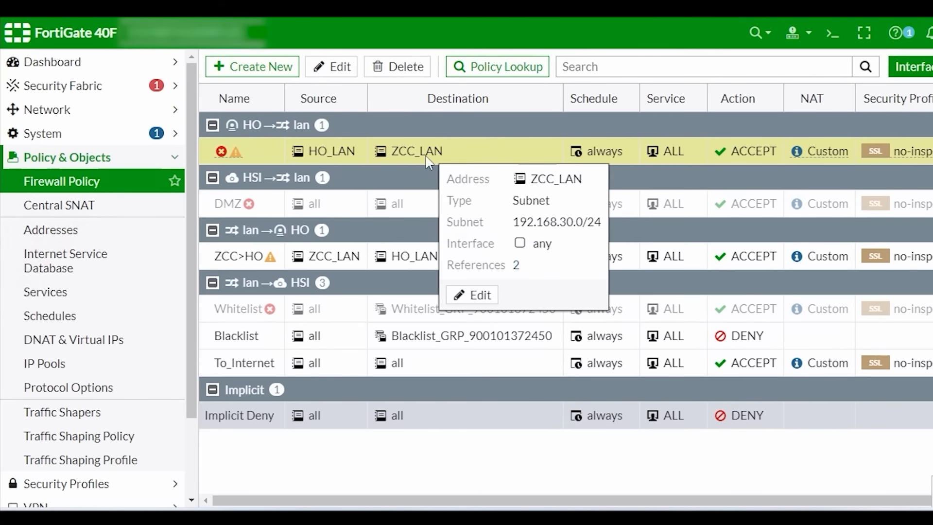
click(343, 67)
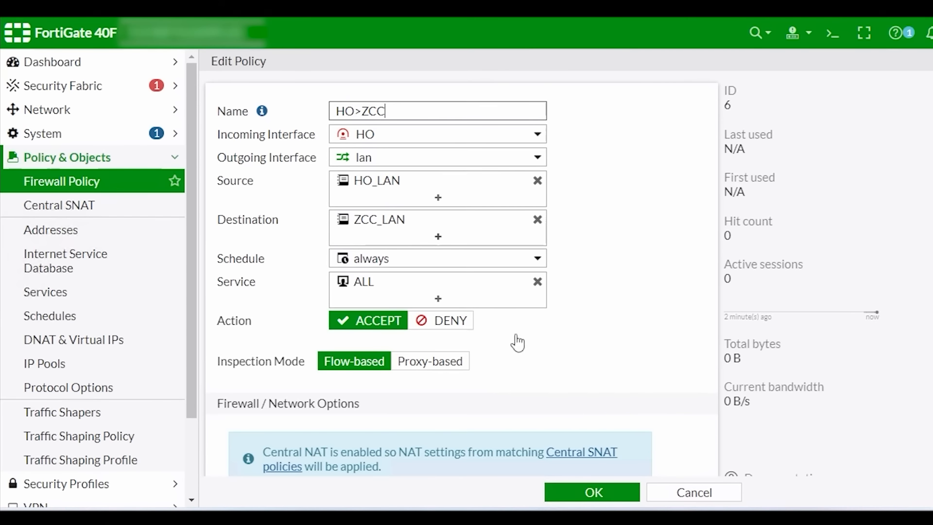
scroll(517, 342, down, 9)
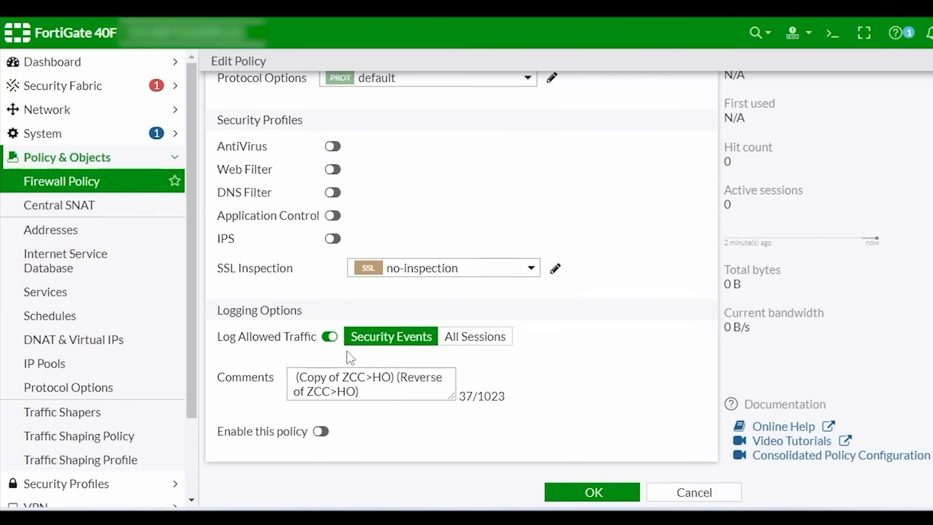
click(320, 433)
scroll(683, 241, up, 10)
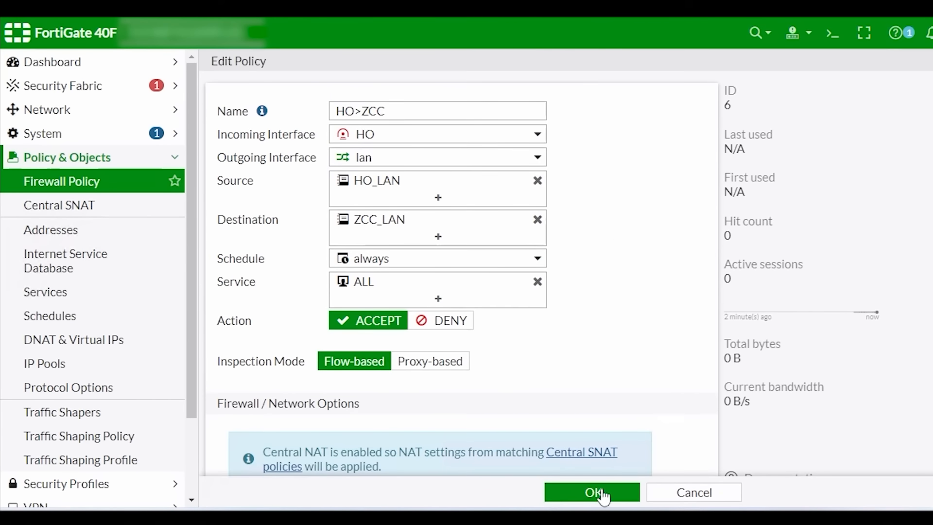
click(594, 492)
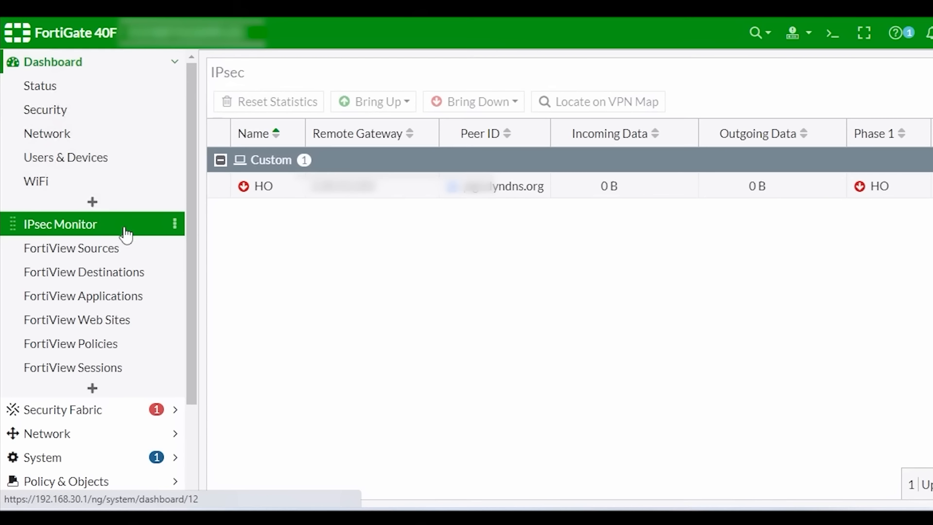
Step: Bring up all Phase 2 selectors of the HO tunnel from the IPsec Monitor
right_click(604, 191)
mouse_move(676, 228)
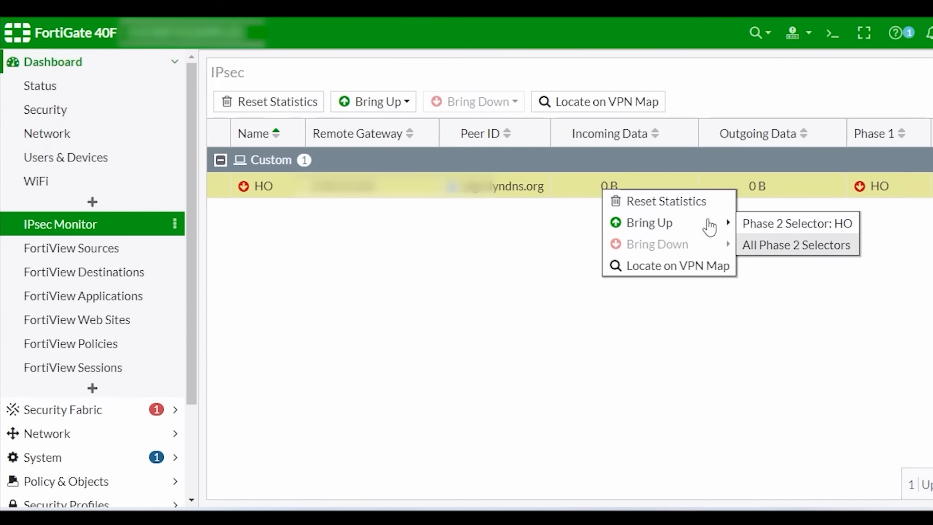
click(778, 246)
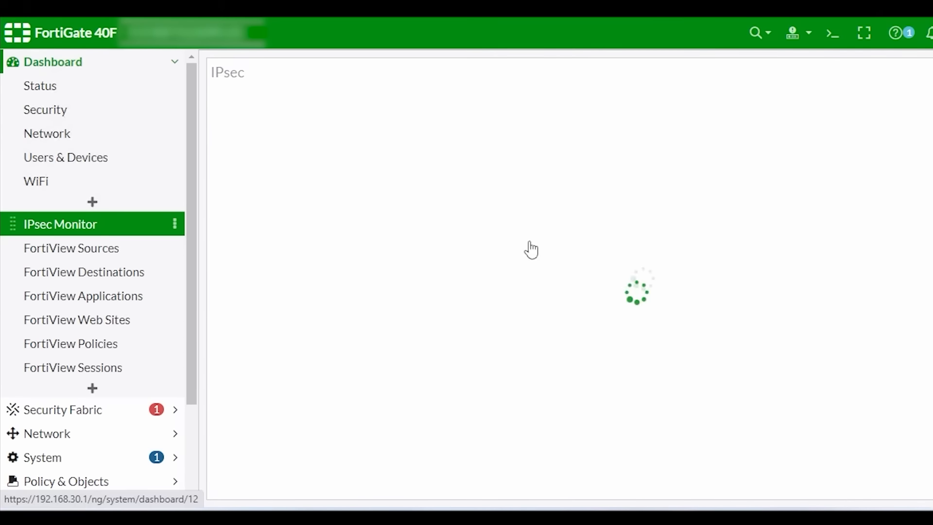
click(553, 195)
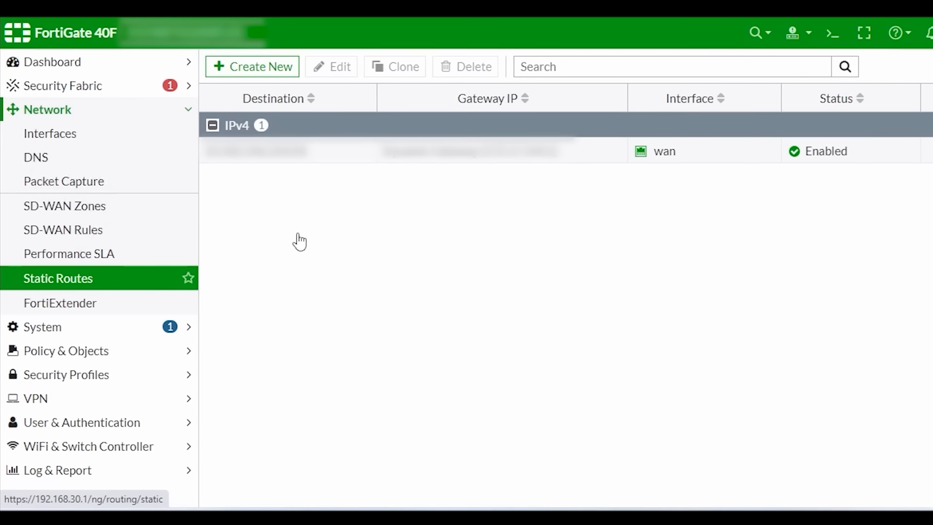
Step: Add a static route for 192.168.1.0/24 through the HO tunnel interface
click(254, 67)
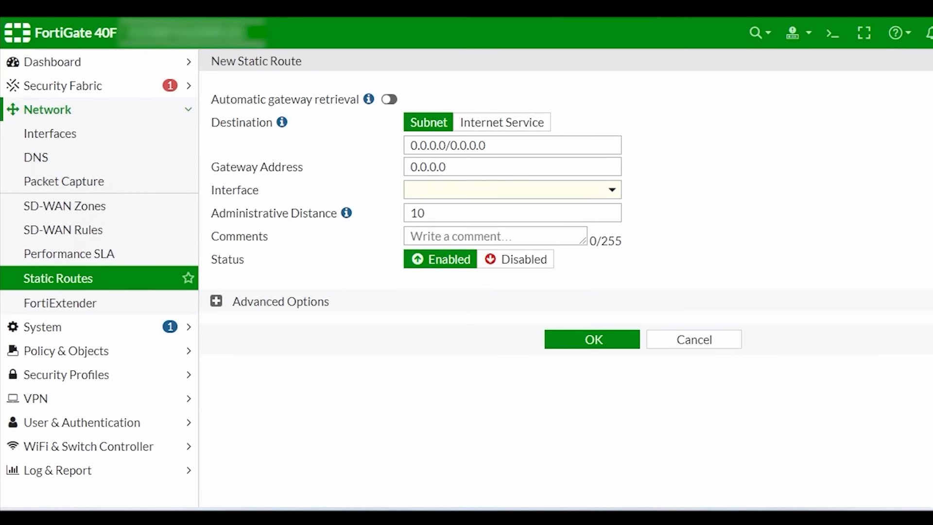
drag(486, 146, 293, 163)
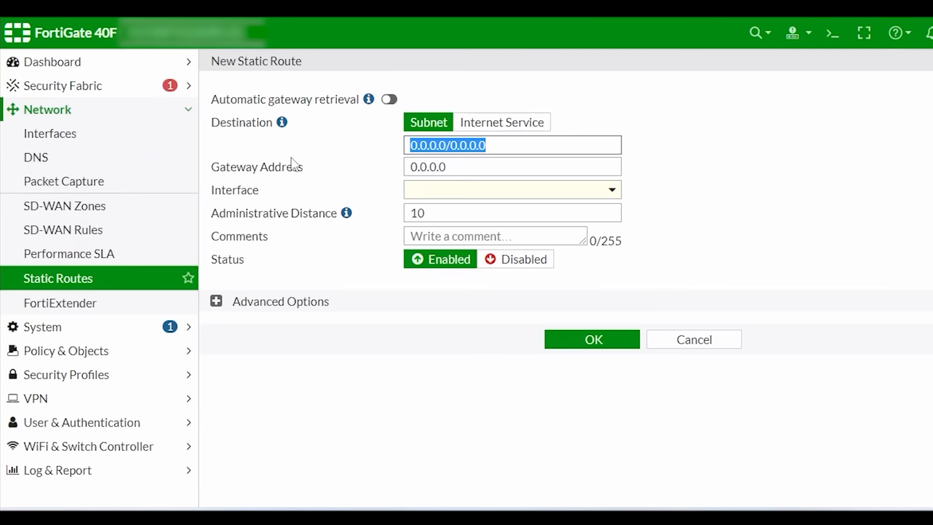
text(192.168.1)
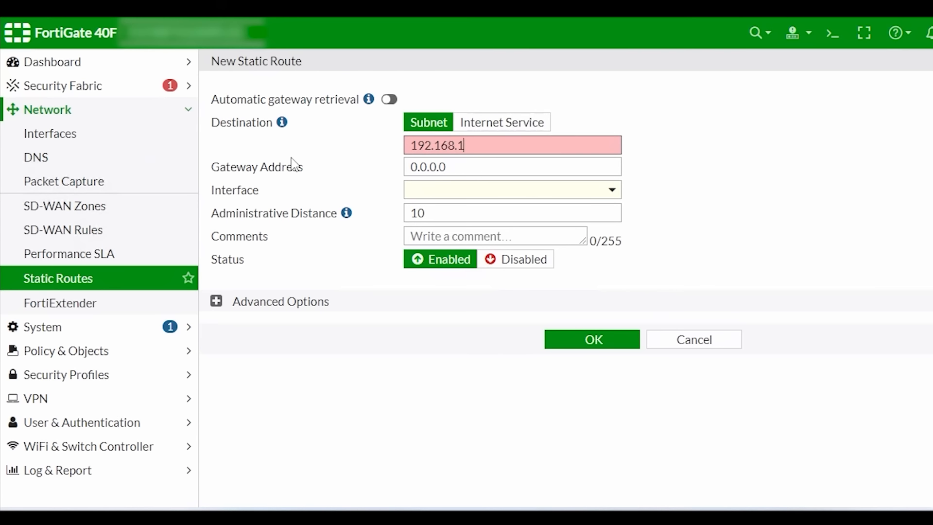
text(.0/24)
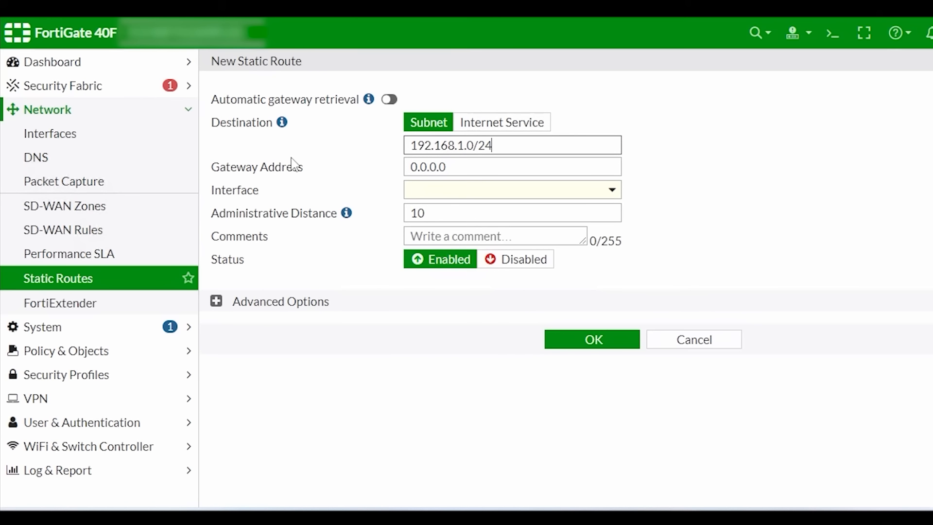
key(Tab)
click(503, 198)
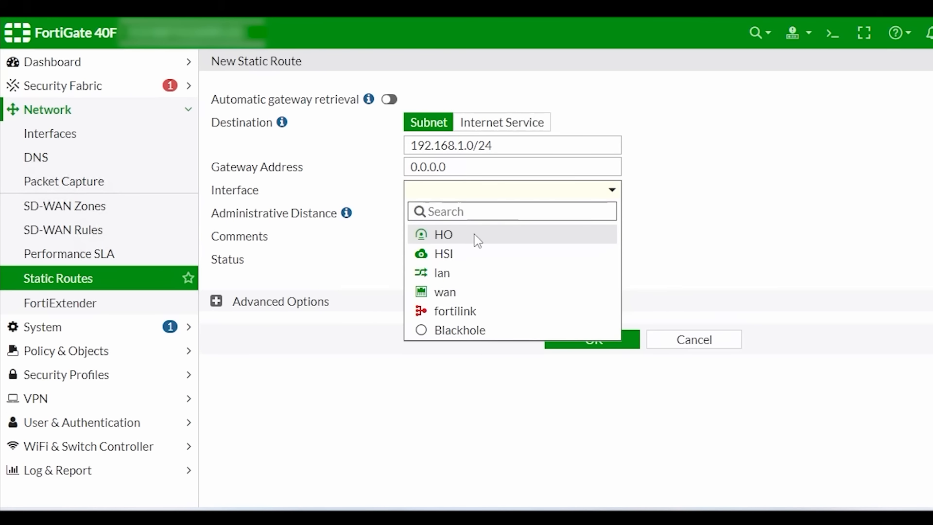
click(459, 241)
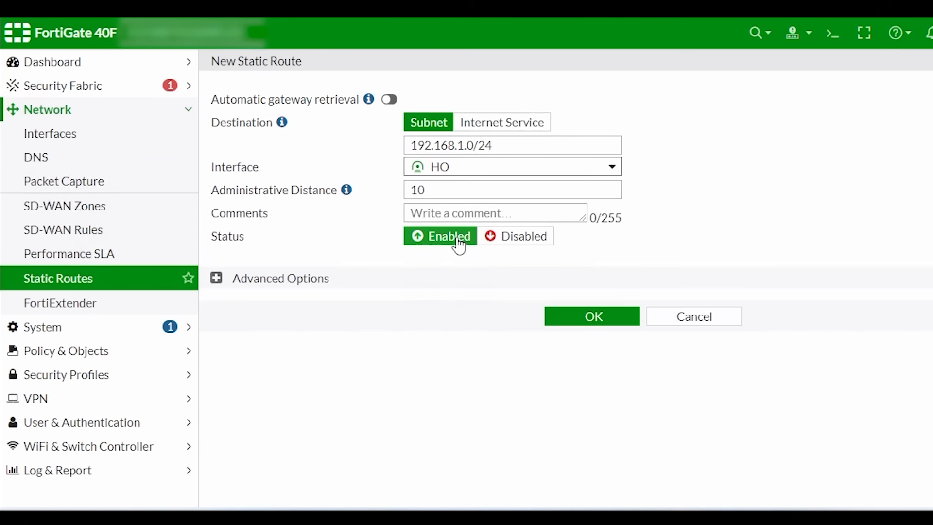
click(585, 319)
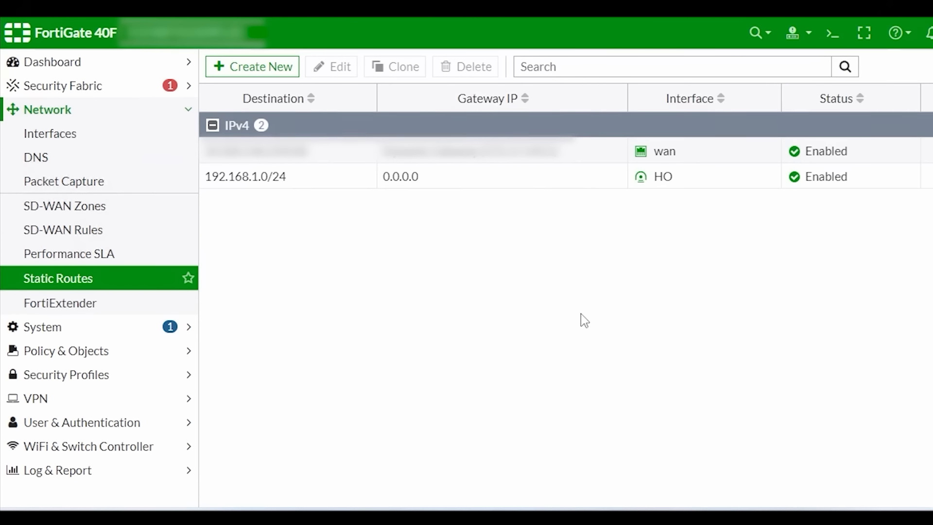
Step: Add a second 192.168.1.0/24 static route using the Blackhole interface
click(255, 71)
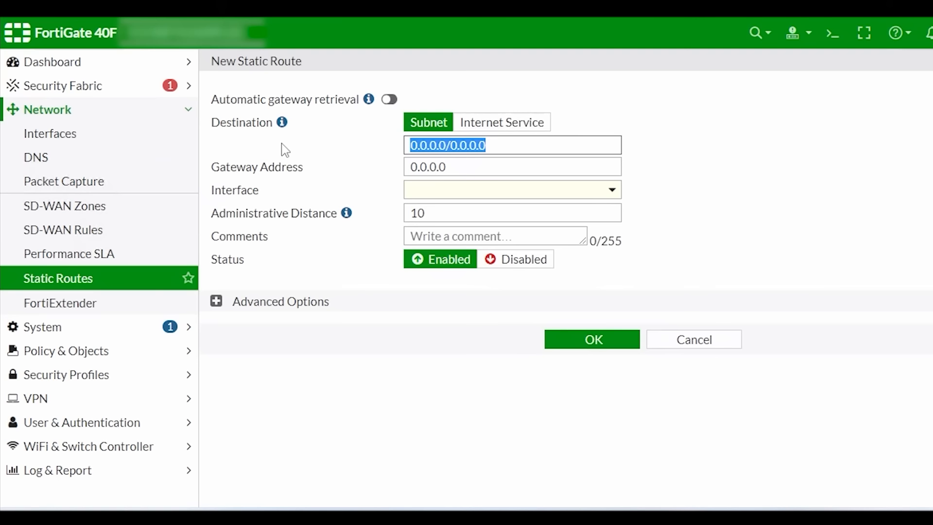
text(192.168.1)
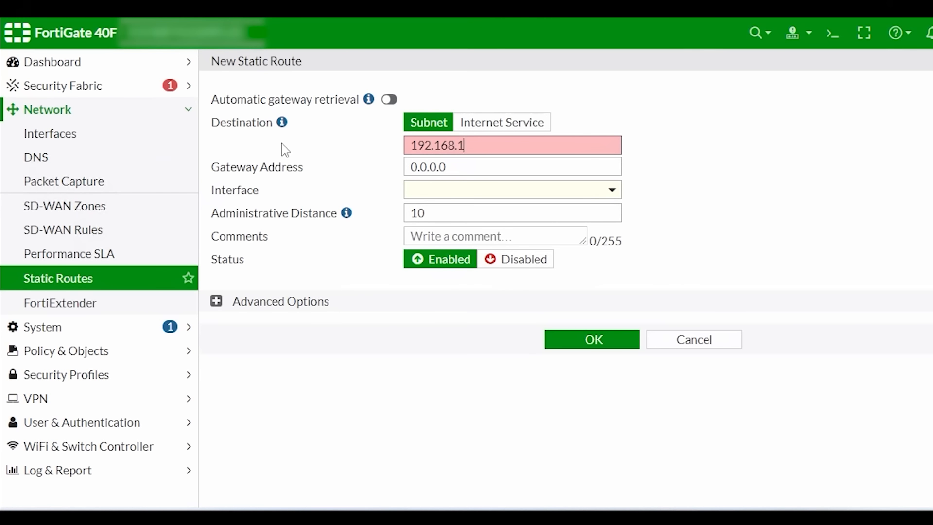
text(.0/24)
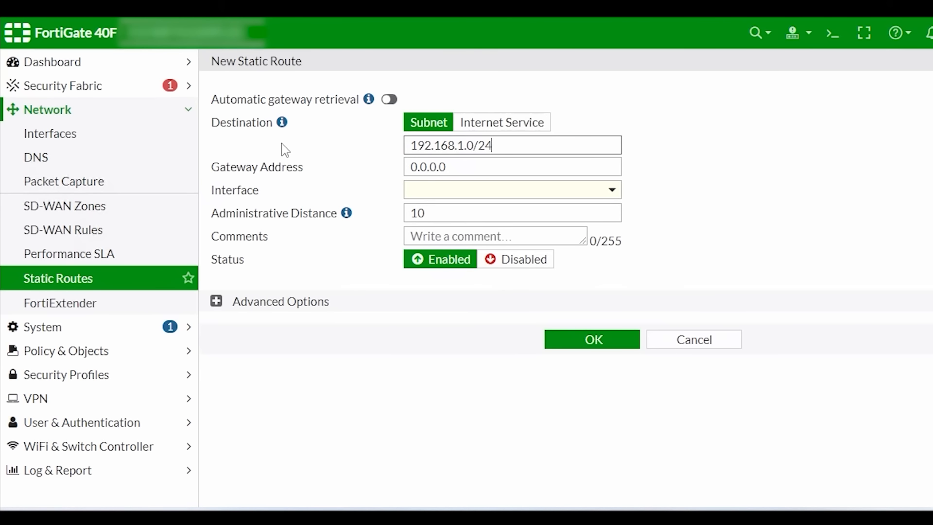
click(545, 196)
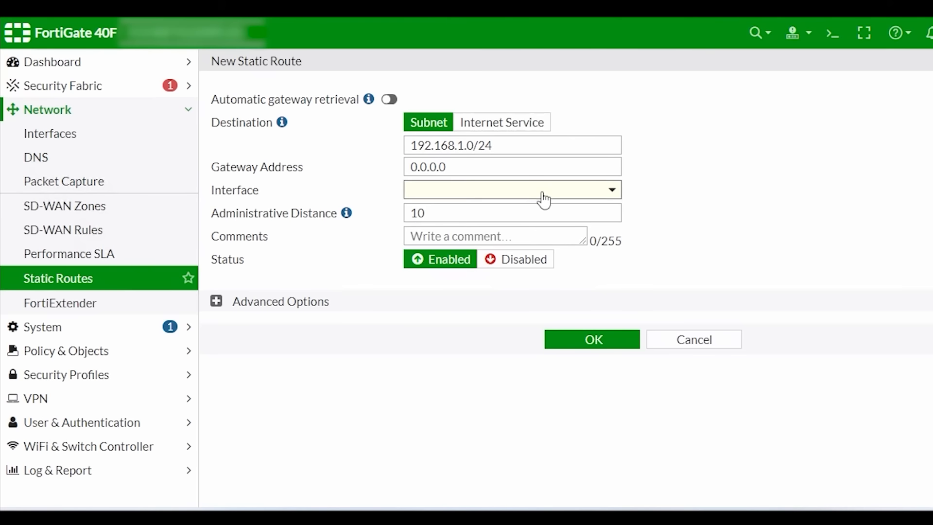
click(482, 332)
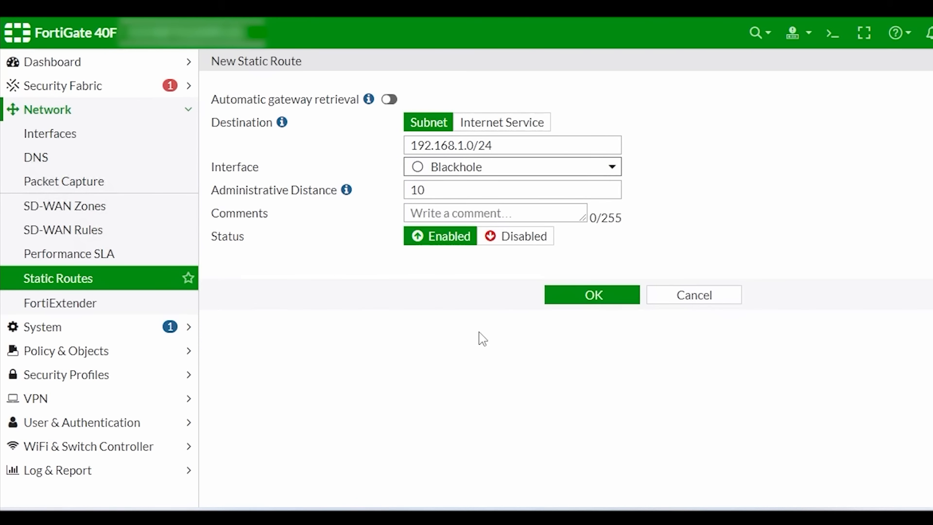
click(594, 302)
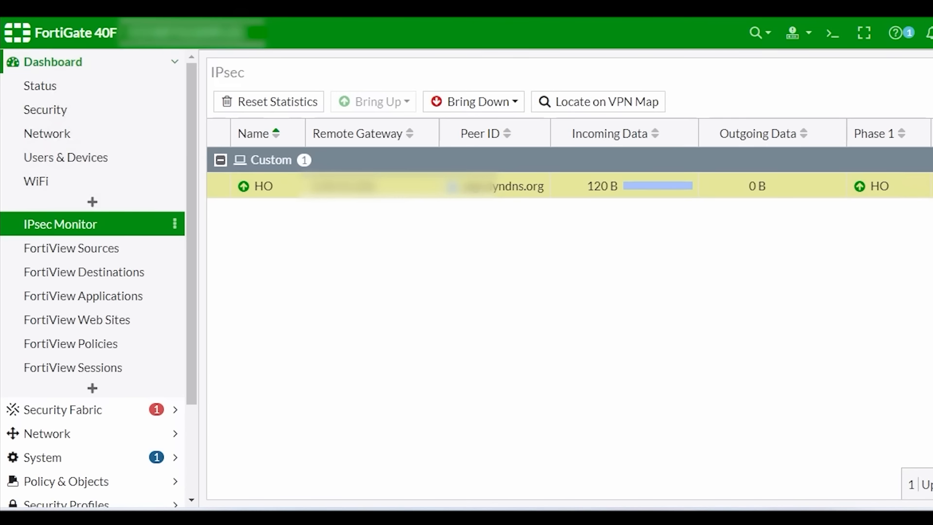
key(super+r)
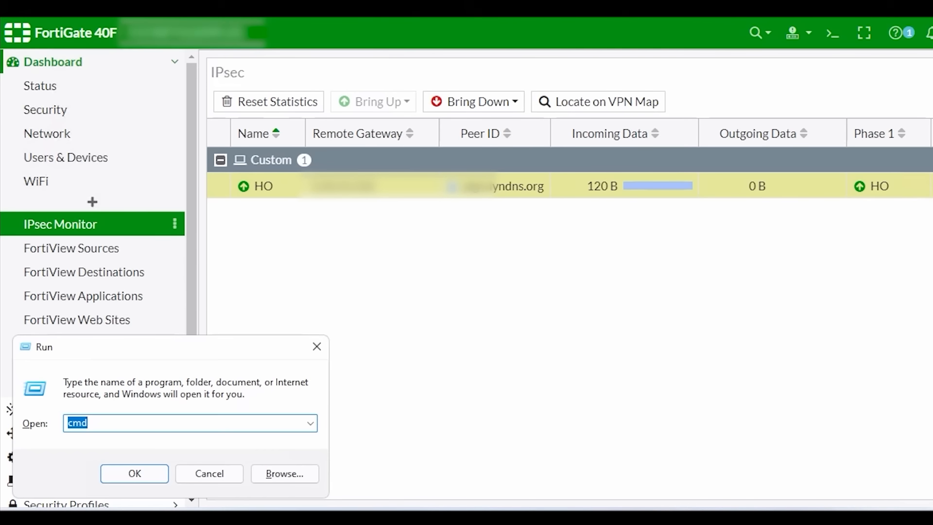
Step: In Command Prompt, ping 192.168.1.1 and then 192.168.30.1
text(cmd)
key(Return)
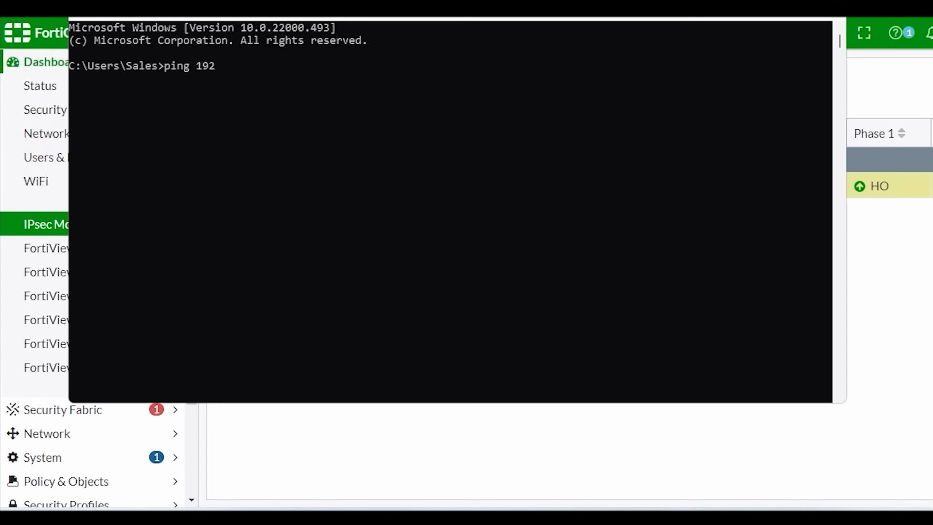
text(ping 192.168.1.1)
key(Return)
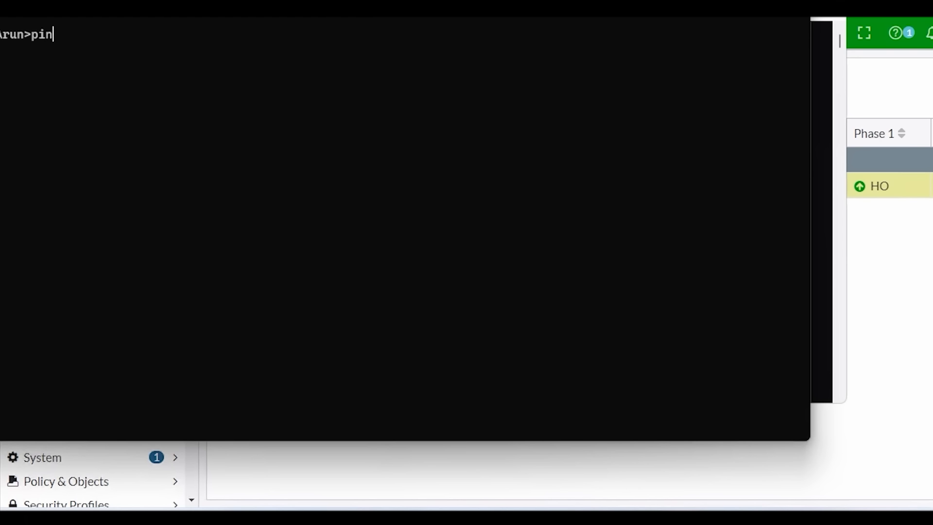
text(.168.30.1)
key(Return)
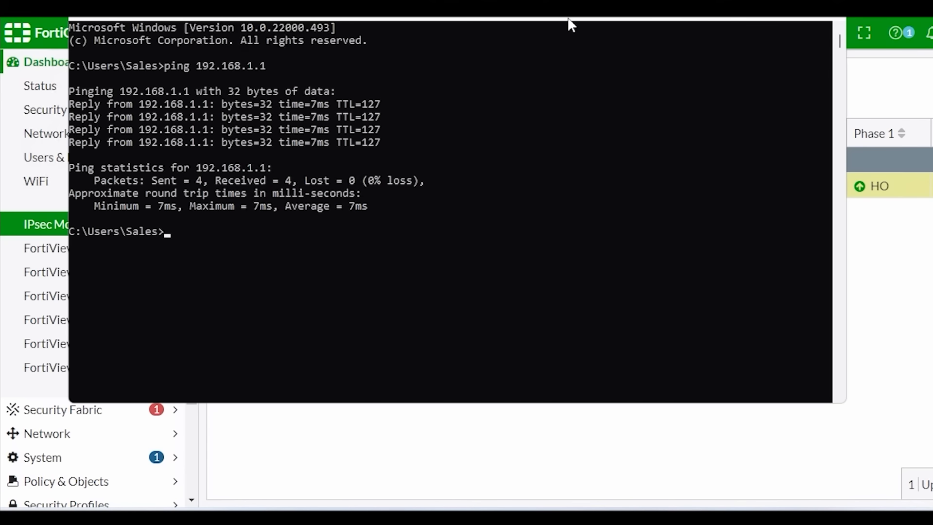
Step: Ping 192.168.1.45, stop the ping with Ctrl+C, and close the prompt
drag(568, 18, 626, 34)
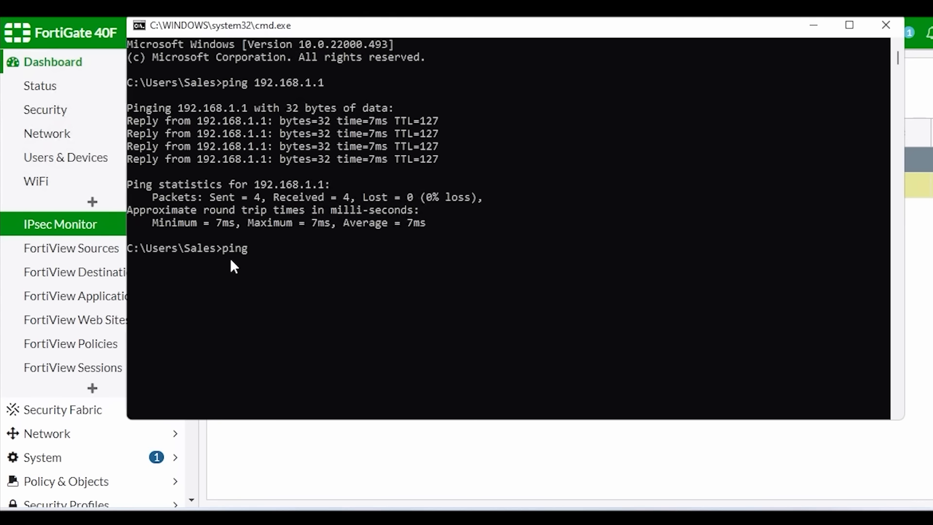
text(192.168.1.45)
key(Return)
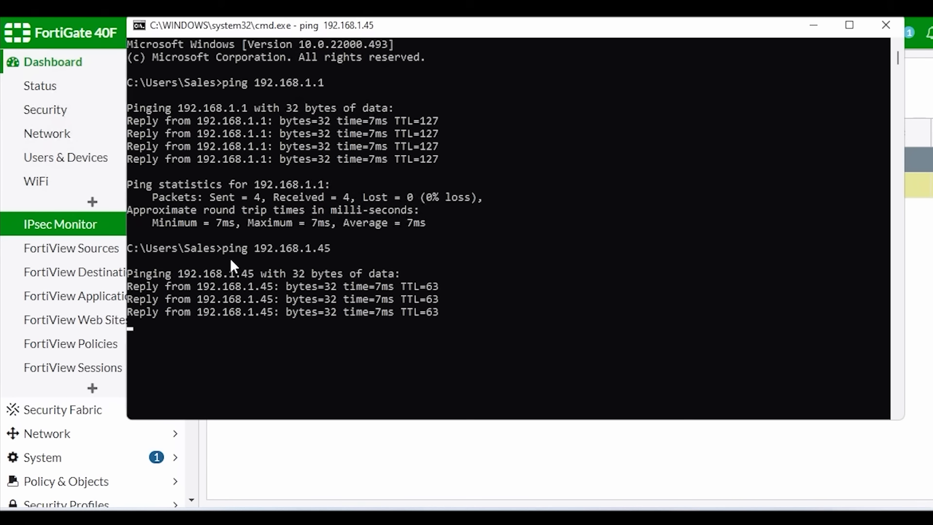
key(ctrl+c)
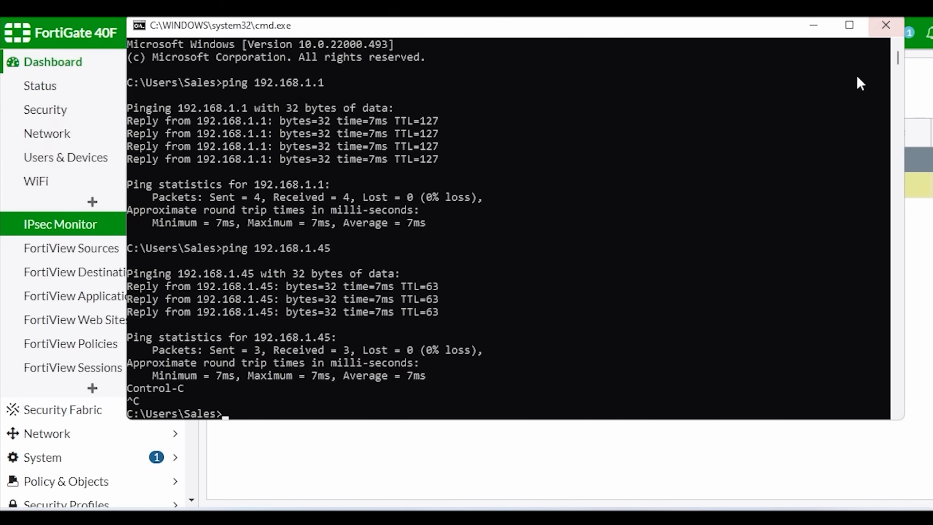
click(887, 25)
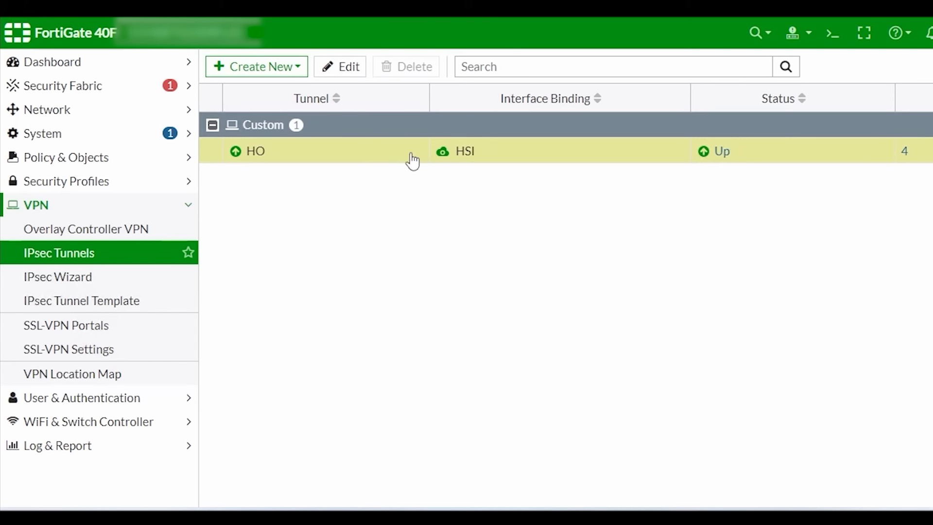
Step: Add the Mode, Phase 2 Selectors and IKE Version columns to the IPsec Tunnels list
click(209, 96)
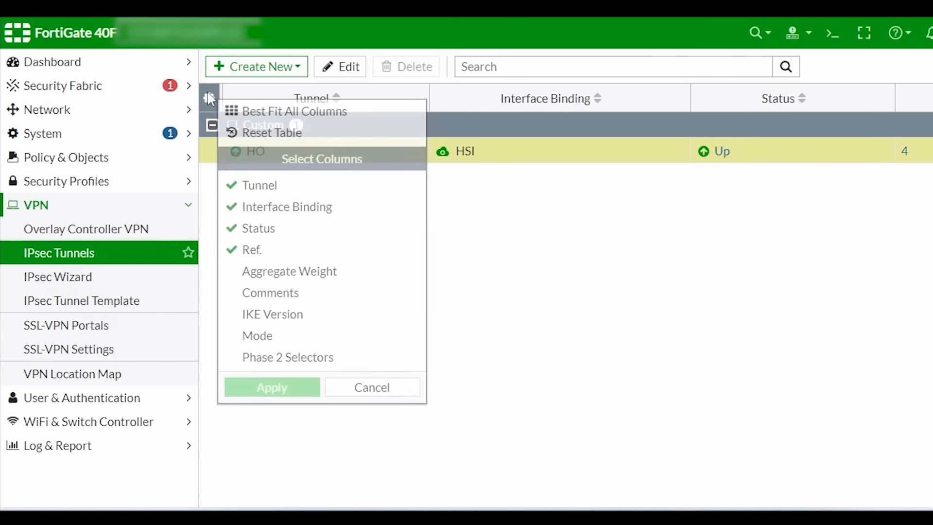
click(254, 336)
click(249, 358)
click(260, 387)
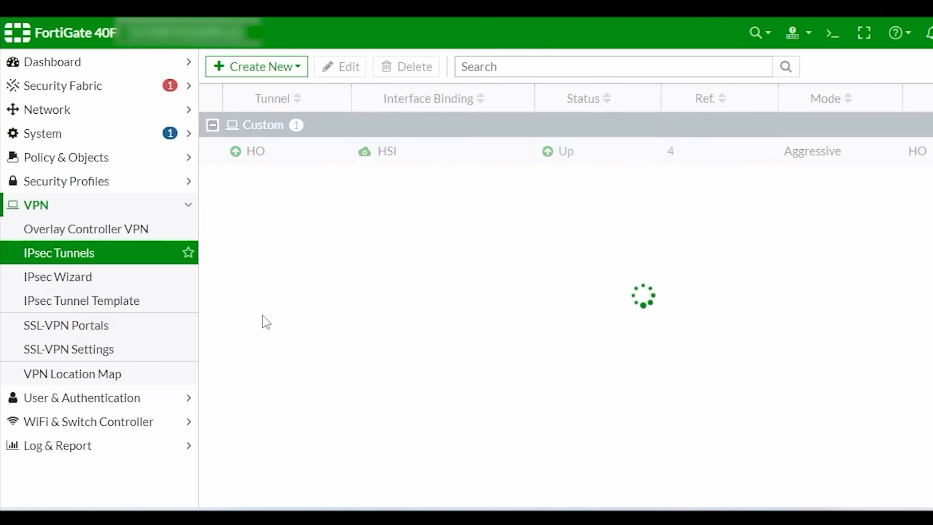
click(210, 99)
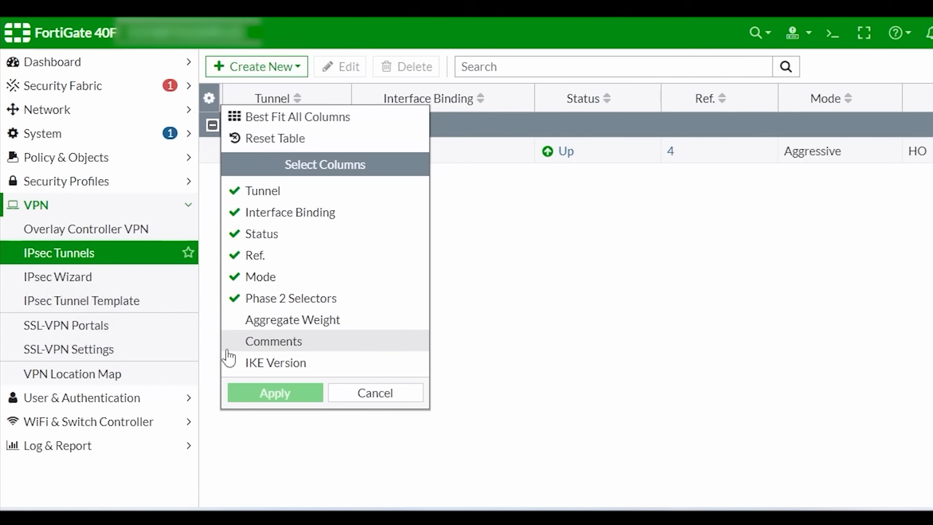
click(236, 366)
click(261, 404)
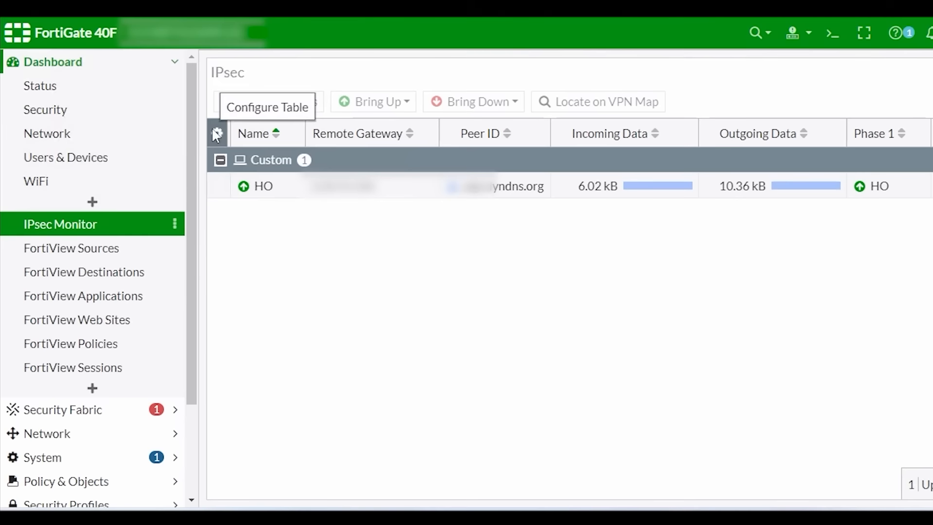
Step: Add Phase 2 Protocols, Created, Remote Port and Status columns to the IPsec Monitor
click(216, 133)
scroll(327, 387, down, 5)
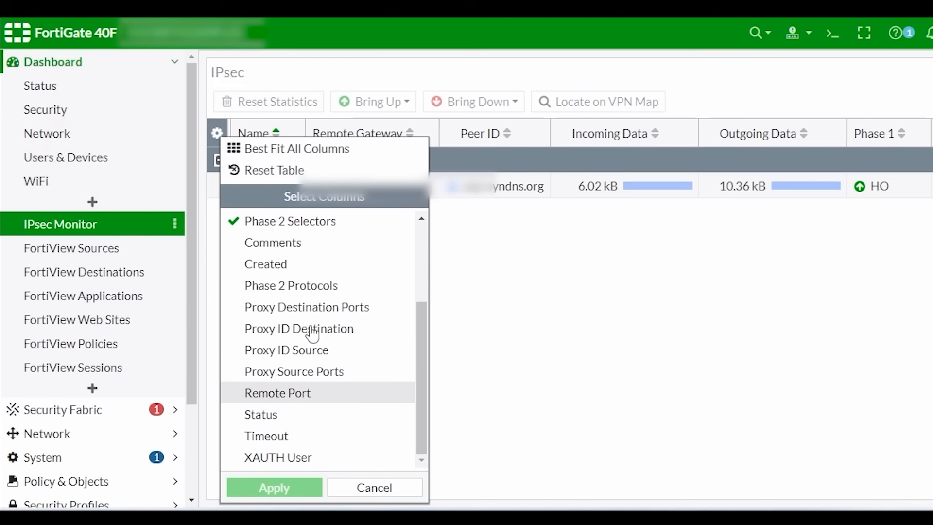
click(288, 290)
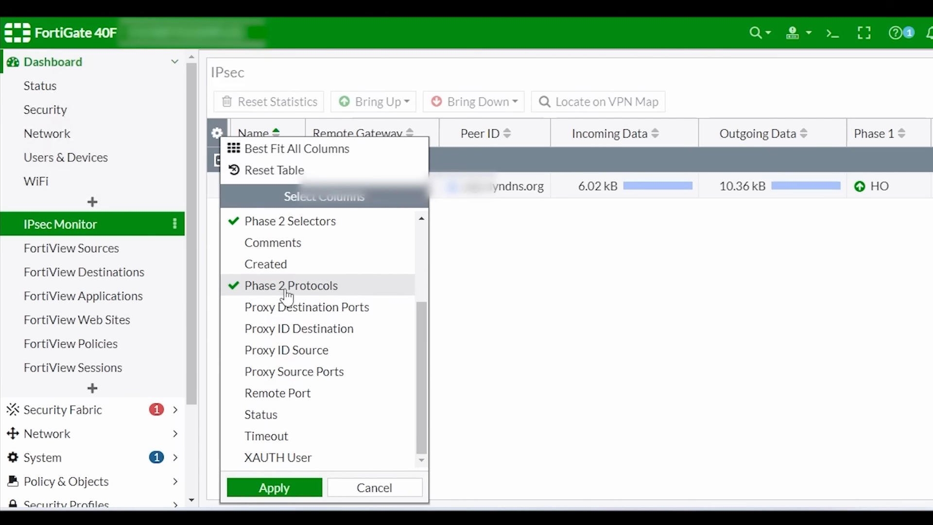
click(252, 264)
click(292, 396)
click(265, 415)
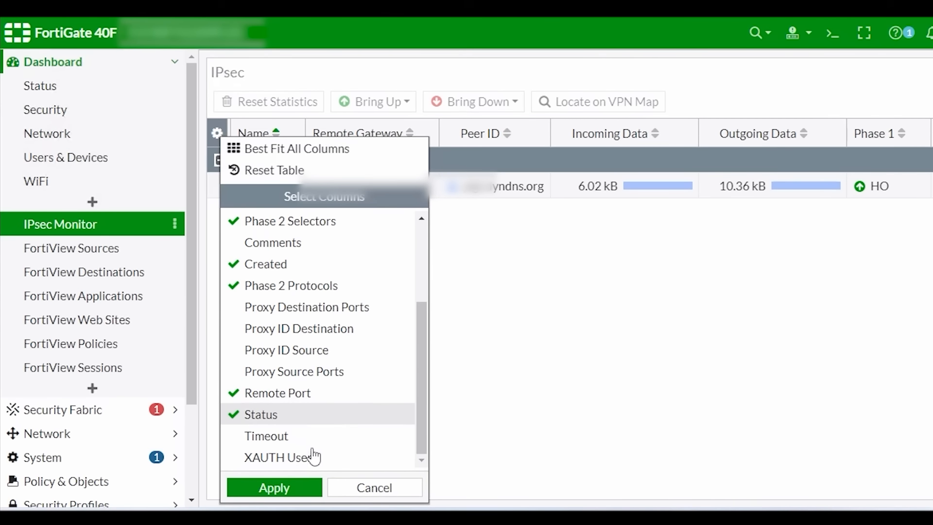
click(273, 489)
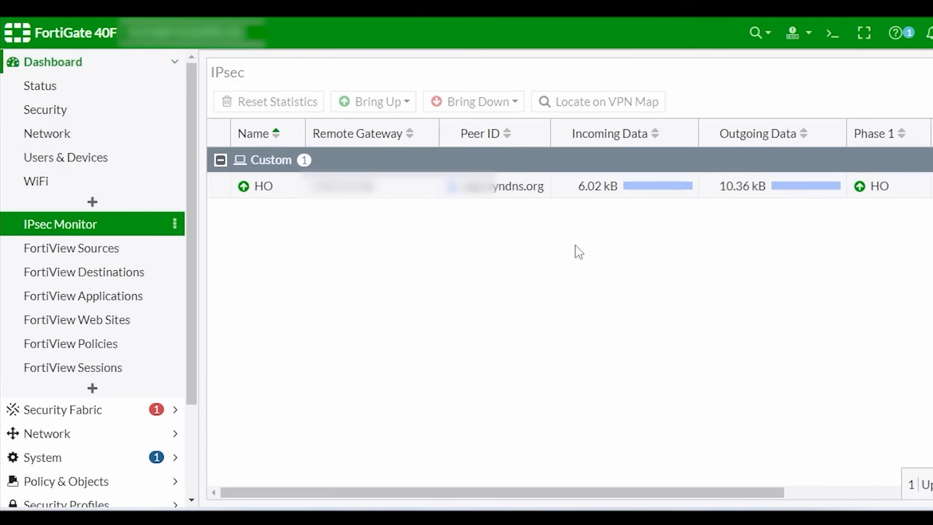
drag(633, 492, 900, 494)
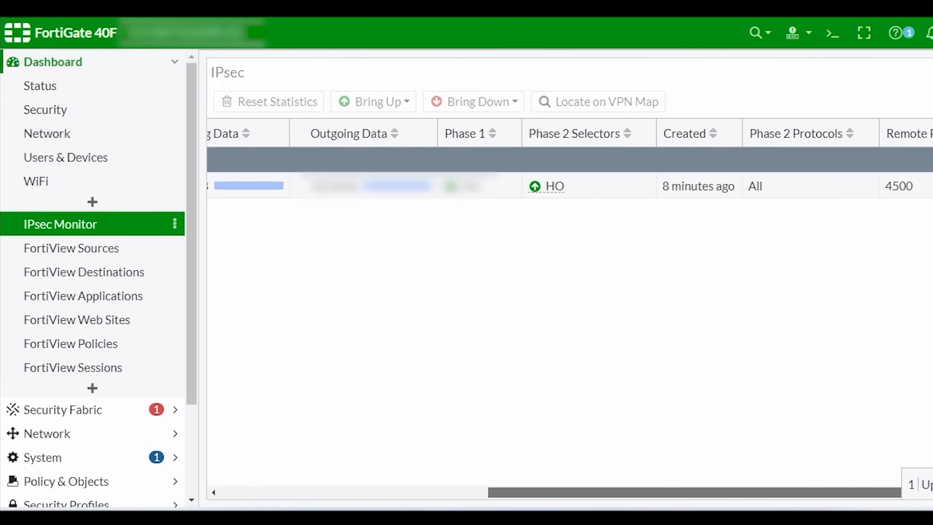